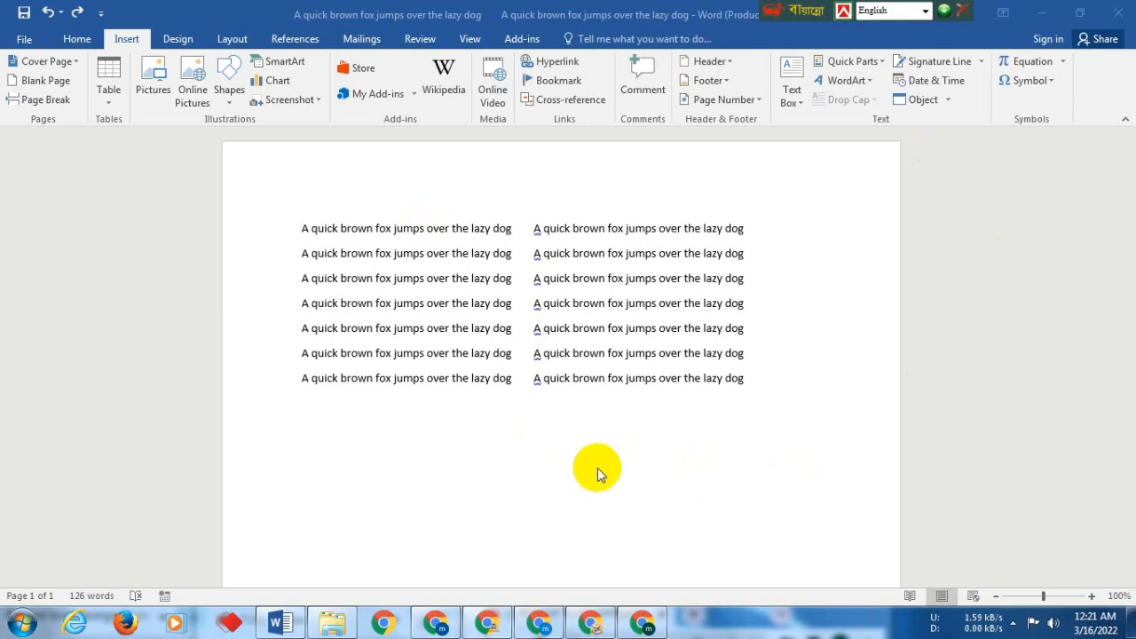
{"action": "left_click", "coordinate": [652, 436]}
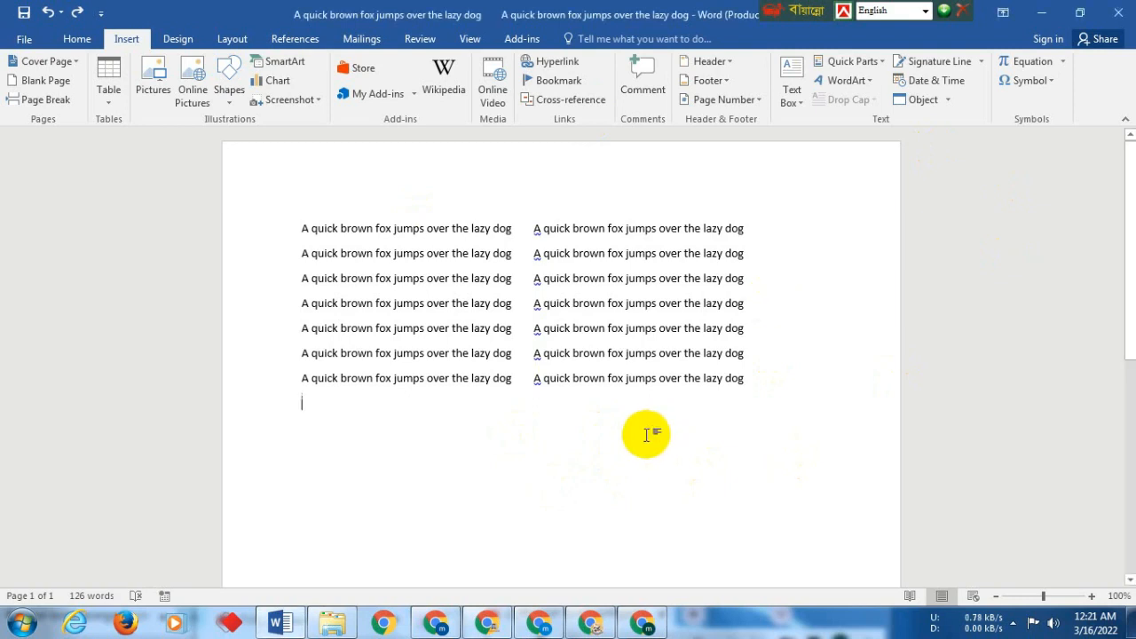
{"action": "scroll", "coordinate": [646, 435], "scroll_direction": "down", "scroll_amount": 2}
{"action": "scroll", "coordinate": [647, 435], "scroll_direction": "down", "scroll_amount": 1}
{"action": "scroll", "coordinate": [646, 435], "scroll_direction": "down", "scroll_amount": 2}
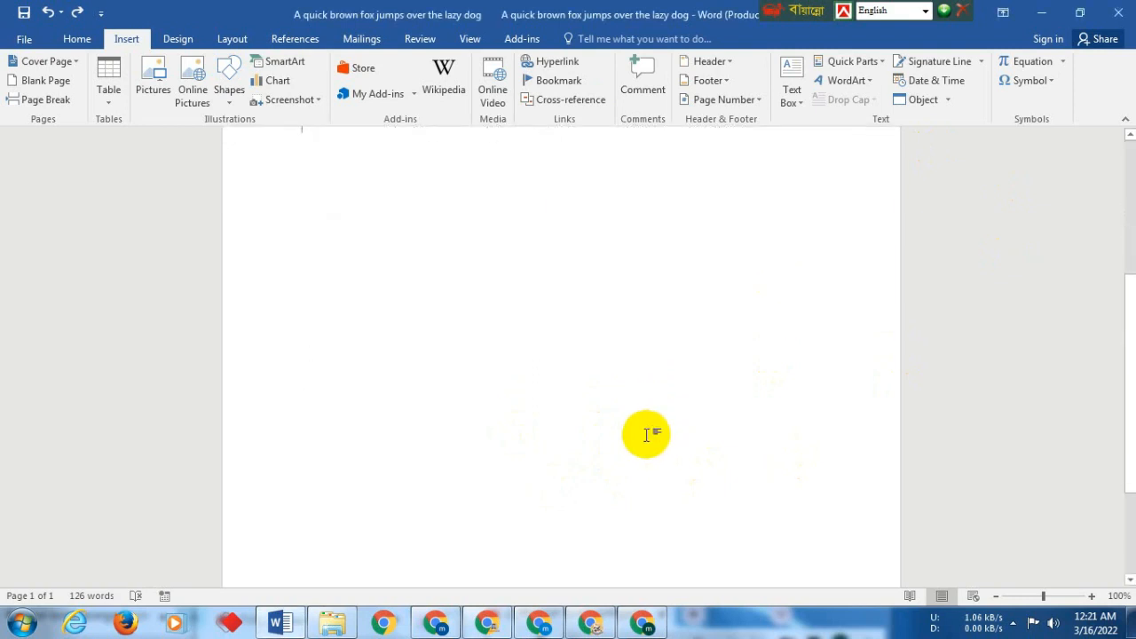
{"action": "scroll", "coordinate": [645, 435], "scroll_direction": "up", "scroll_amount": 3}
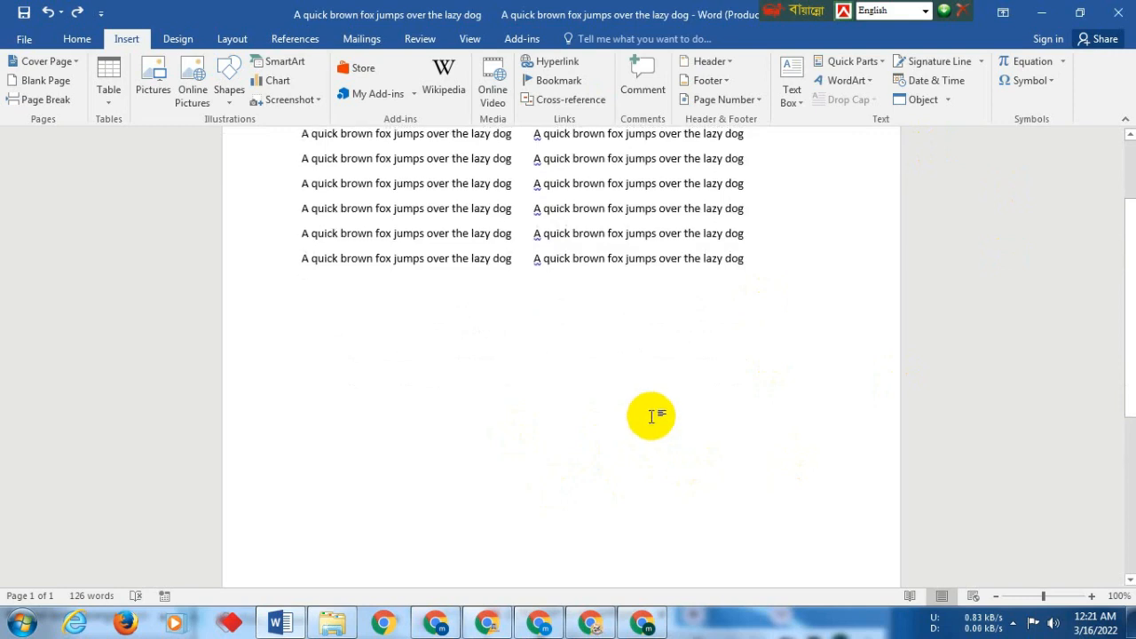
{"action": "scroll", "coordinate": [651, 415], "scroll_direction": "up", "scroll_amount": 2}
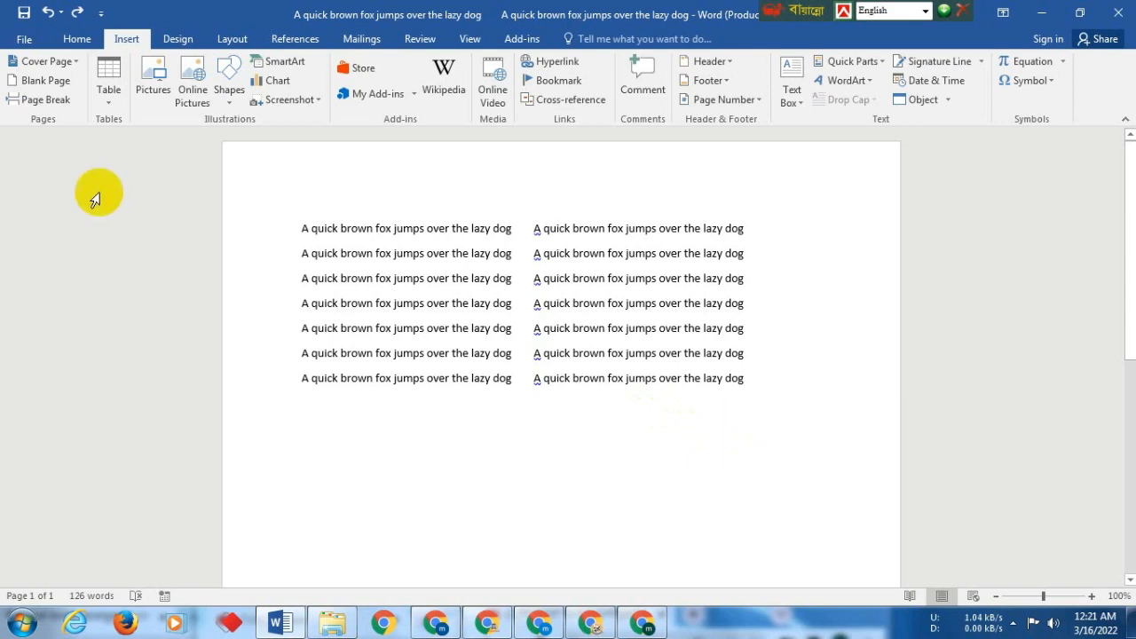
{"action": "left_click", "coordinate": [88, 43]}
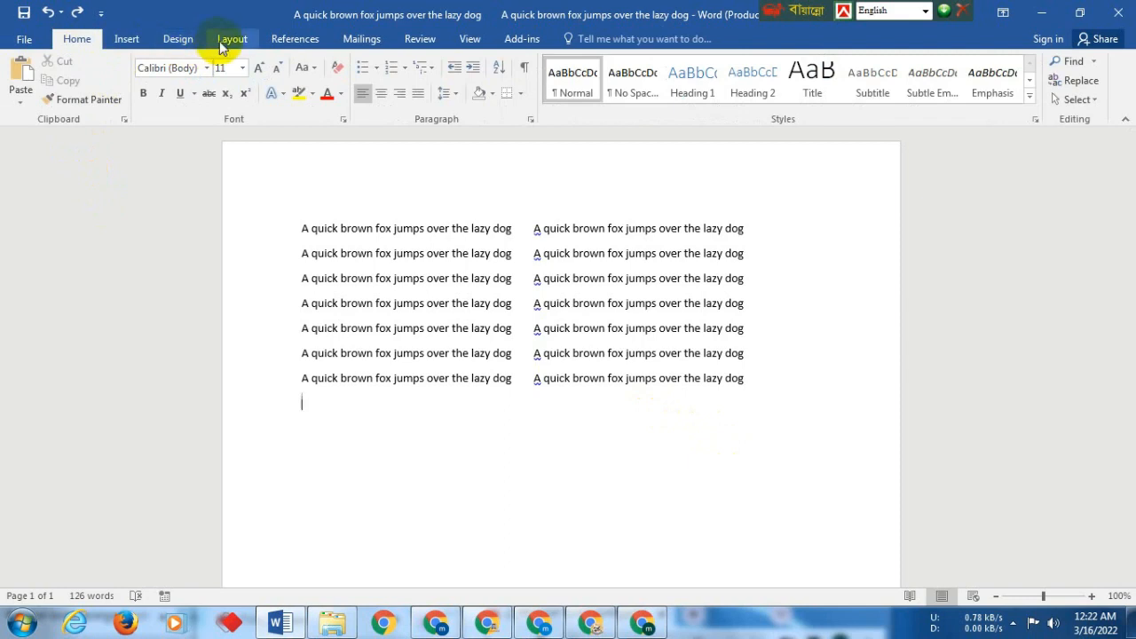
{"action": "left_click", "coordinate": [127, 40]}
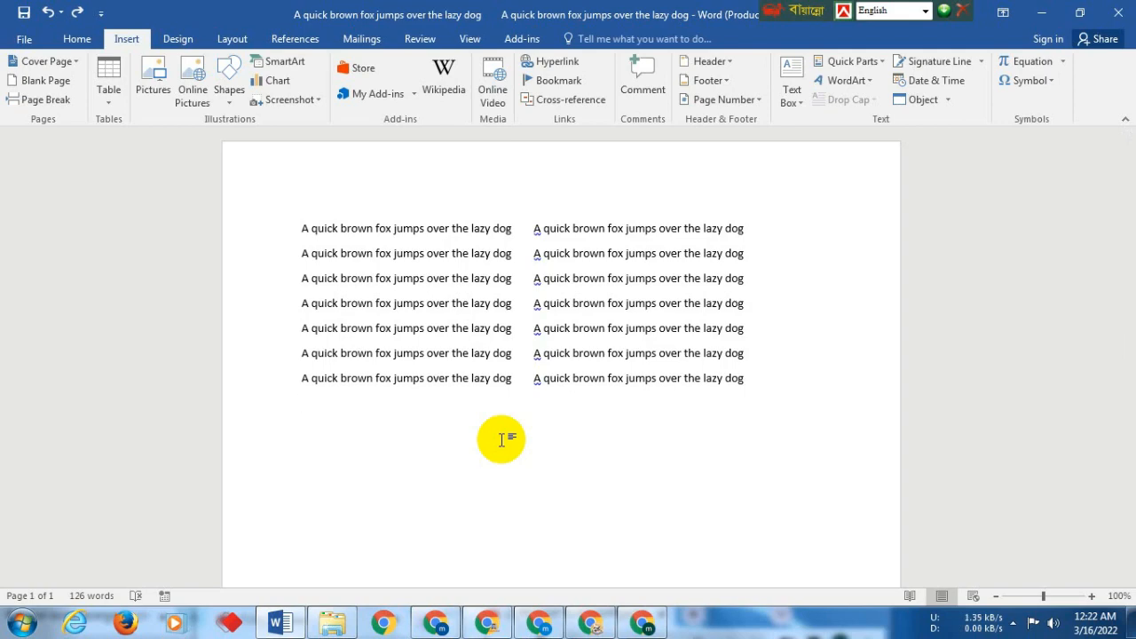
Create a new blank document and set its font to the Bangla typeface SutonnyMJ.
{"action": "key", "text": "ctrl+n"}
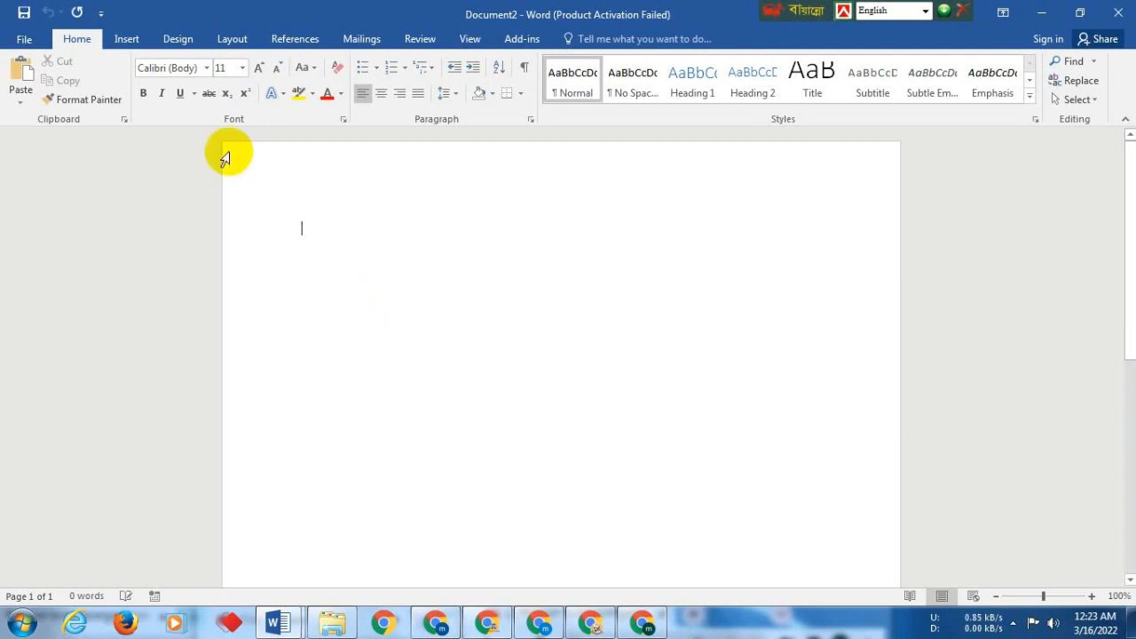
{"action": "left_click", "coordinate": [208, 68]}
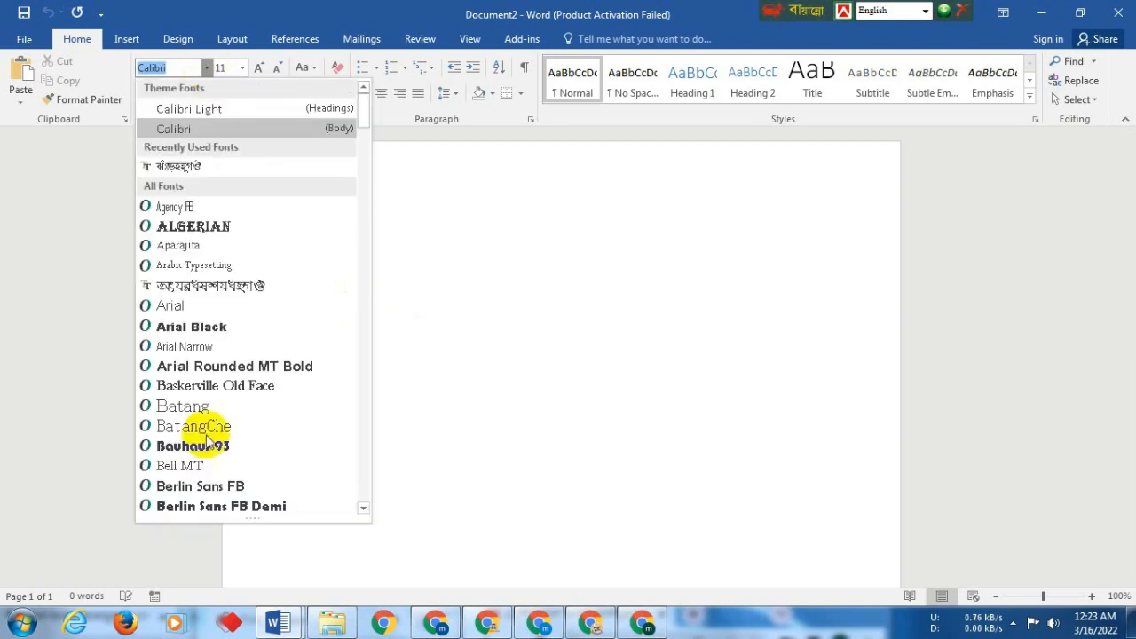
{"action": "left_click", "coordinate": [173, 169]}
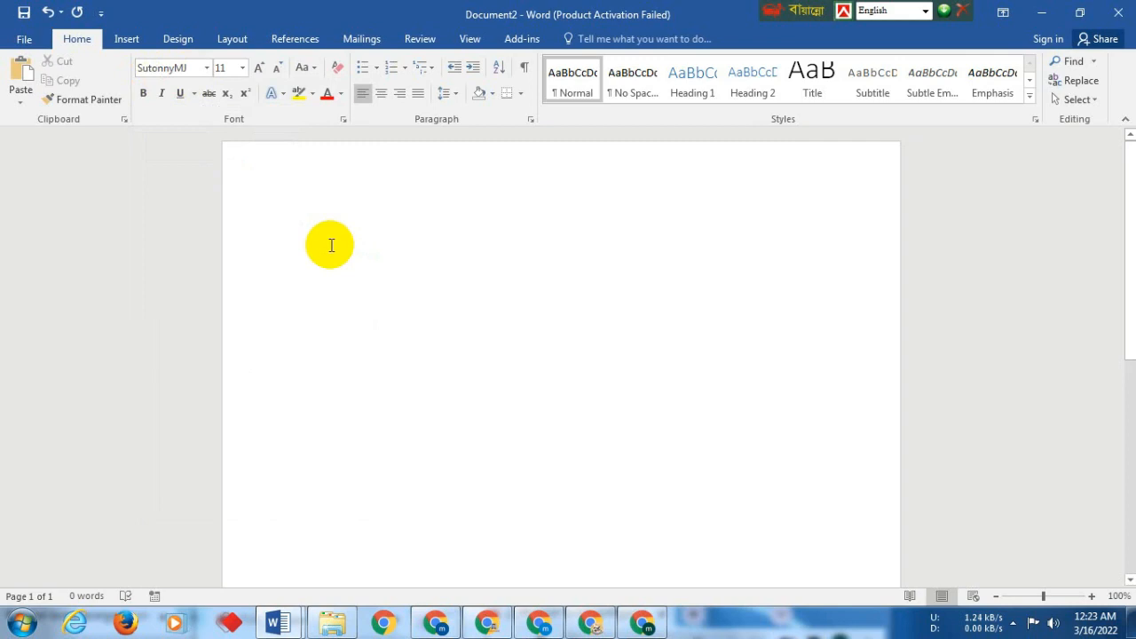
Enter a couple of test letters in SutonnyMJ with the English keyboard layout and erase them.
{"action": "type", "text": "মত"}
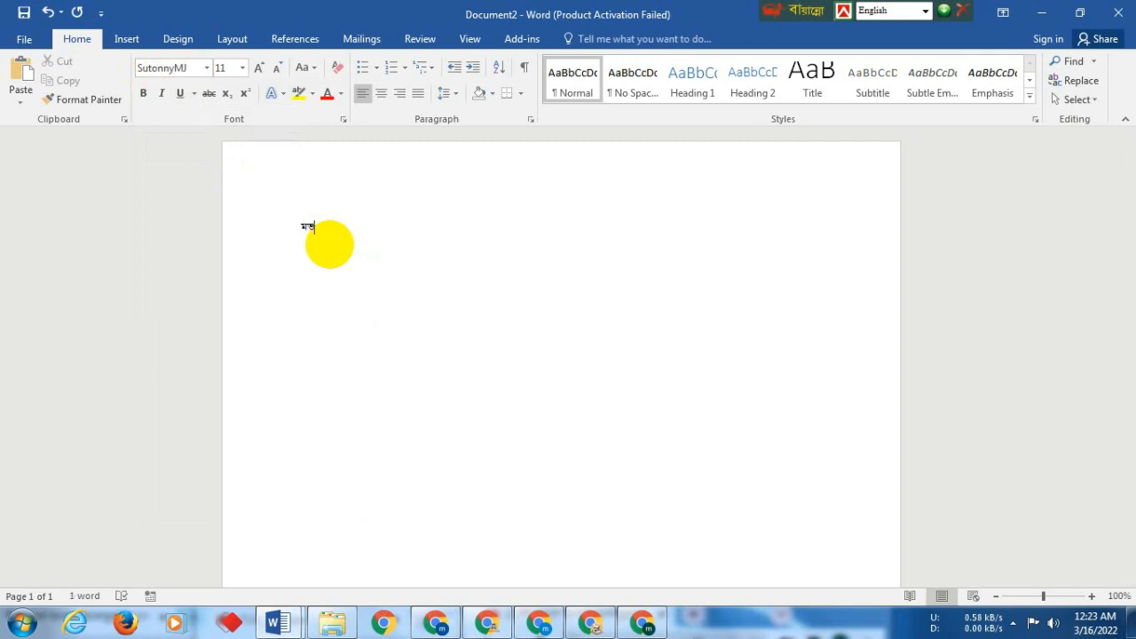
{"action": "key", "text": "BackSpace"}
{"action": "key", "text": "BackSpace"}
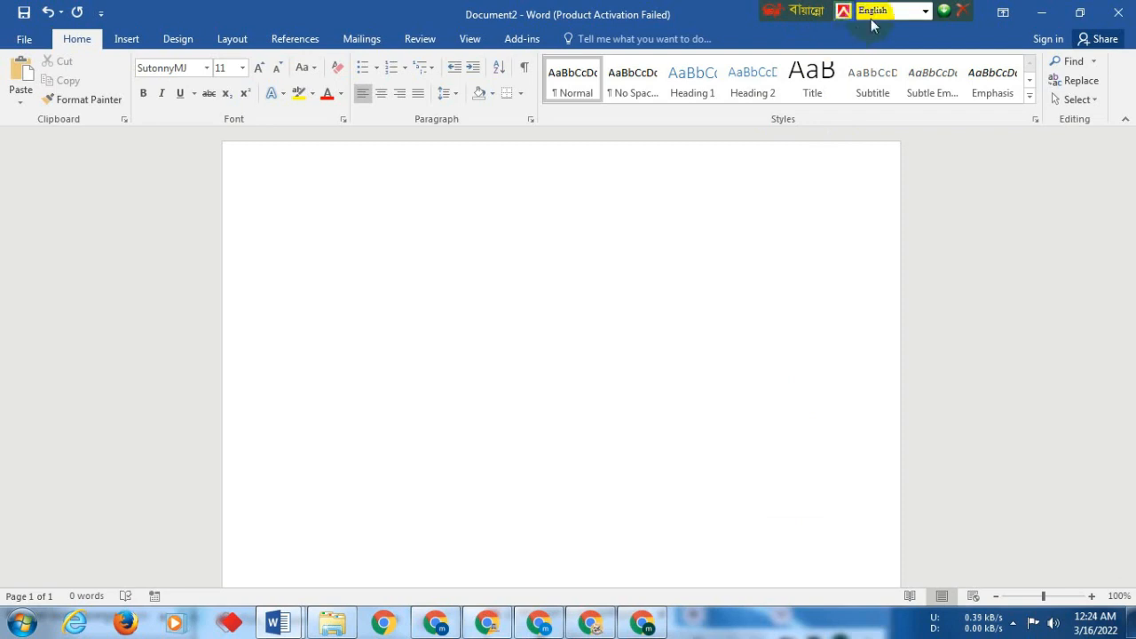
Switch the Bangla keyboard software from English to the Bijoy Classic layout and return to the document.
{"action": "left_click", "coordinate": [742, 195]}
{"action": "left_click", "coordinate": [848, 17]}
{"action": "left_click", "coordinate": [792, 211]}
{"action": "left_click", "coordinate": [672, 274]}
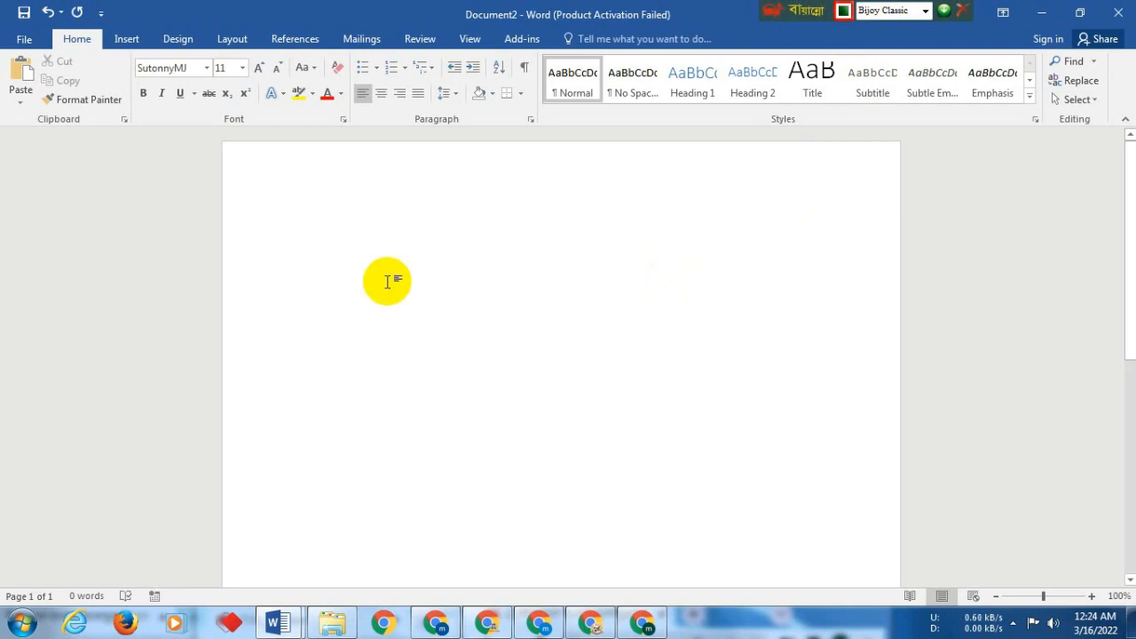
Write the Bangla word আমার as a typing test with the Bijoy Classic layout and erase it.
{"action": "type", "text": "আ"}
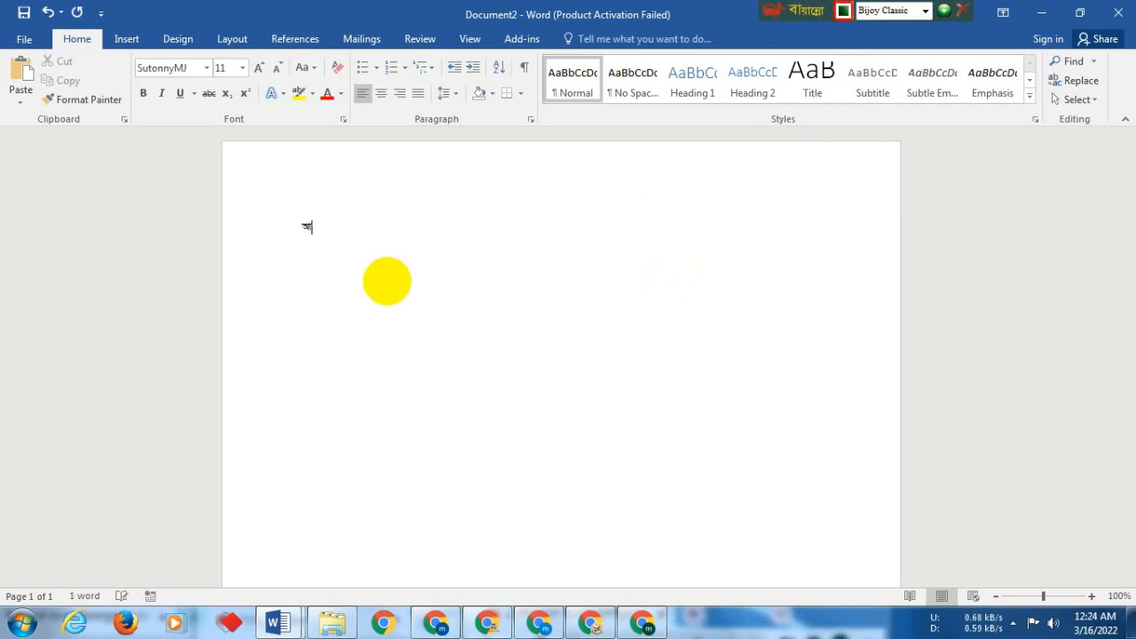
{"action": "type", "text": "মার ে"}
{"action": "key", "text": "BackSpace"}
{"action": "key", "text": "BackSpace"}
{"action": "key", "text": "BackSpace"}
{"action": "key", "text": "BackSpace"}
{"action": "key", "text": "BackSpace"}
{"action": "key", "text": "BackSpace"}
{"action": "key", "text": "BackSpace"}
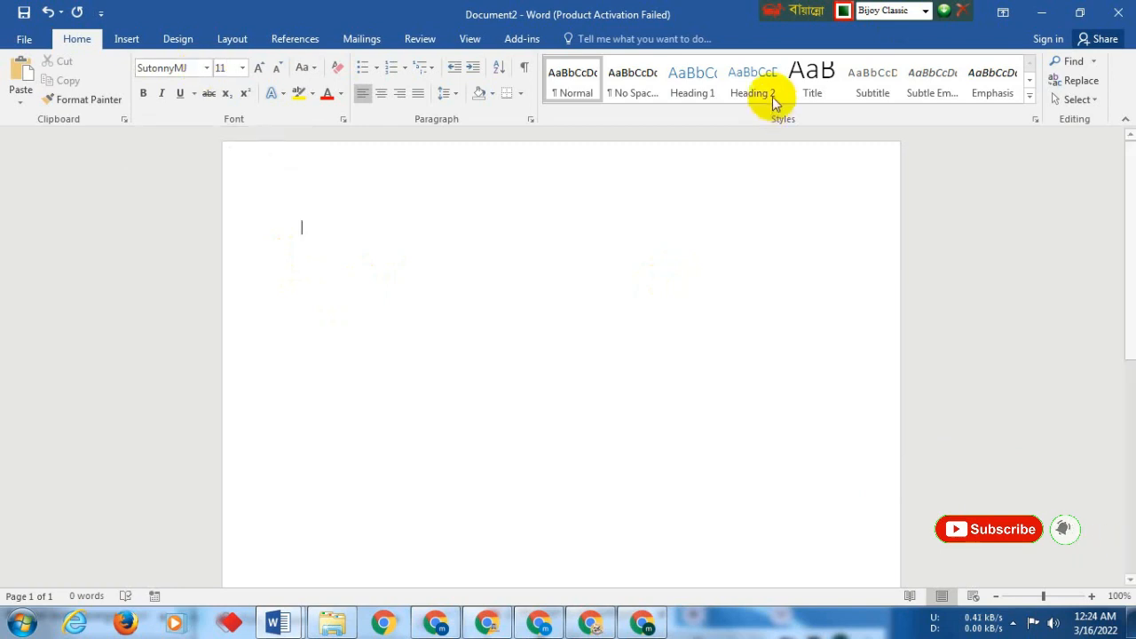
Toggle the keyboard layout between Bijoy Classic and English, leaving it on English.
{"action": "left_click", "coordinate": [870, 16]}
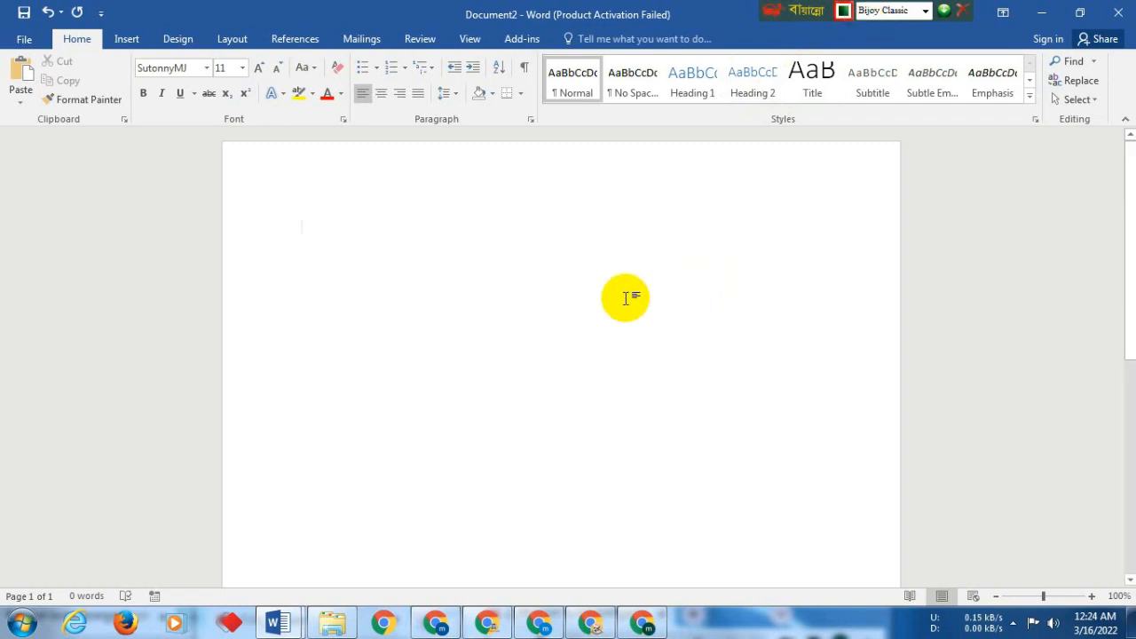
{"action": "key", "text": "ctrl+alt+b"}
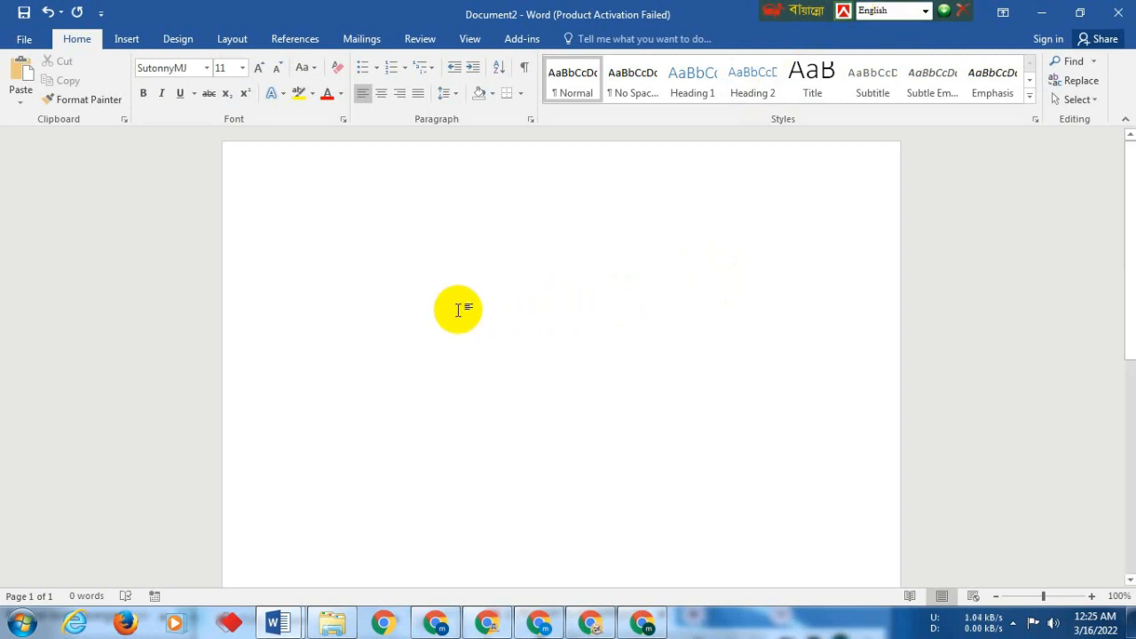
{"action": "key", "text": "ctrl+alt+b"}
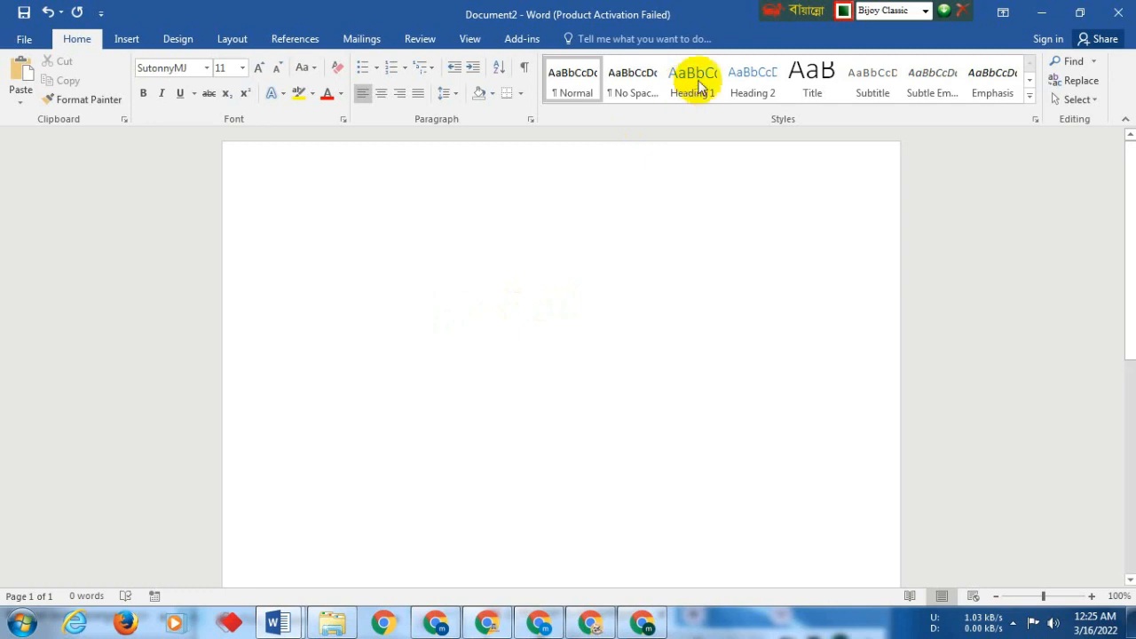
{"action": "left_click", "coordinate": [846, 12]}
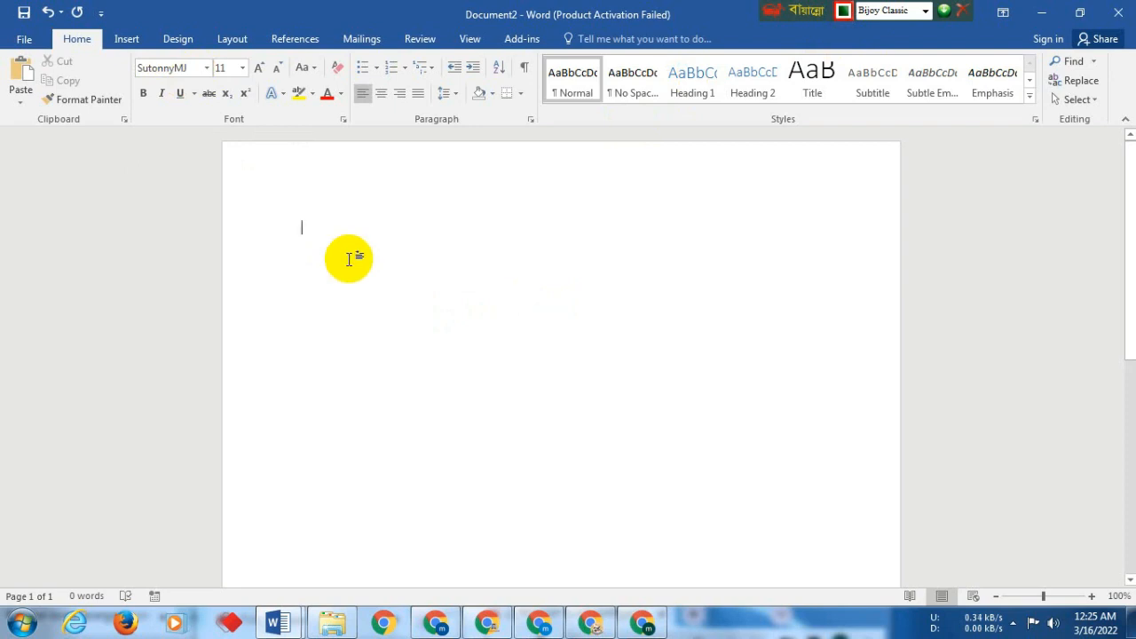
{"action": "key", "text": "ctrl+alt+b"}
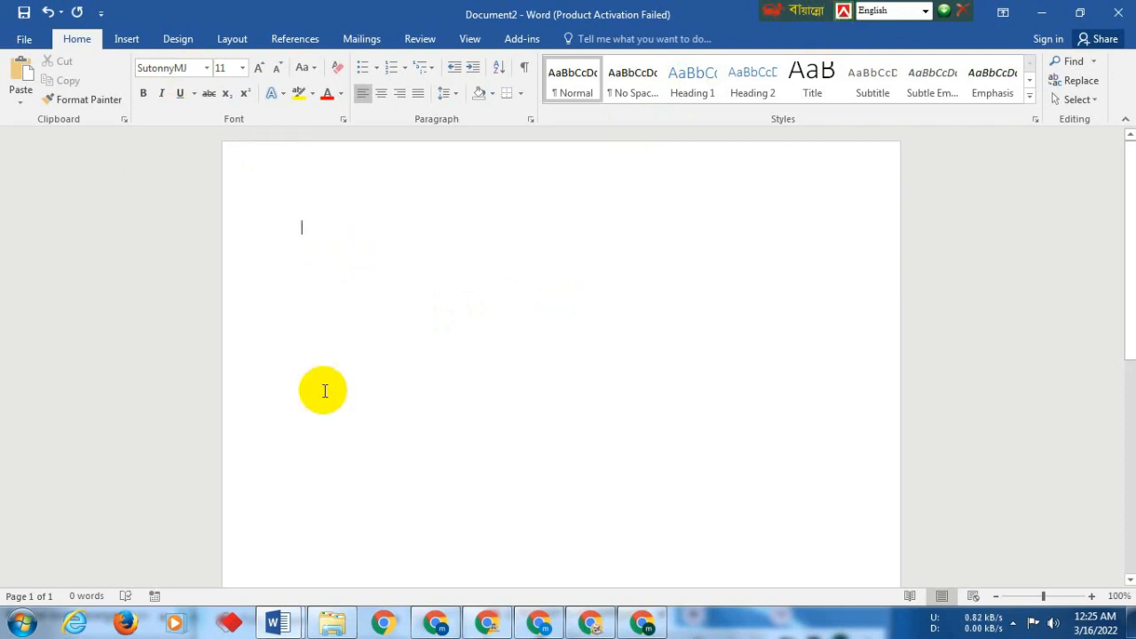
Enter the test letters "fghjjjji" in SutonnyMJ with the English layout and erase them all.
{"action": "type", "text": "fghj"}
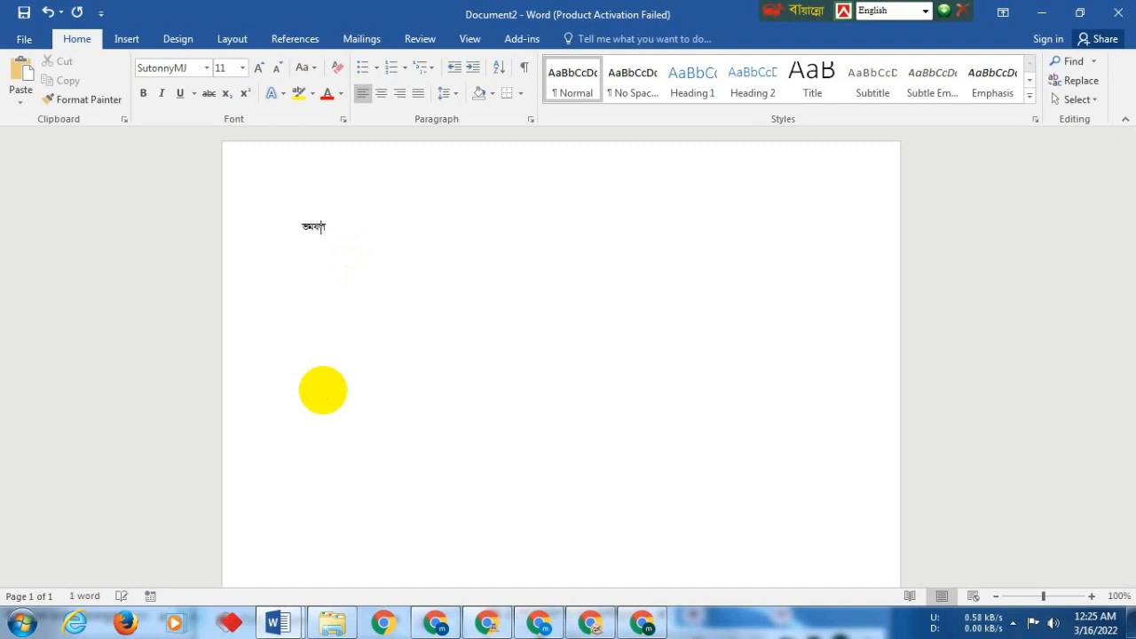
{"action": "type", "text": "jjji"}
{"action": "key", "text": "BackSpace"}
{"action": "key", "text": "BackSpace"}
{"action": "key", "text": "BackSpace"}
{"action": "key", "text": "BackSpace"}
{"action": "key", "text": "BackSpace"}
{"action": "key", "text": "BackSpace"}
{"action": "key", "text": "BackSpace"}
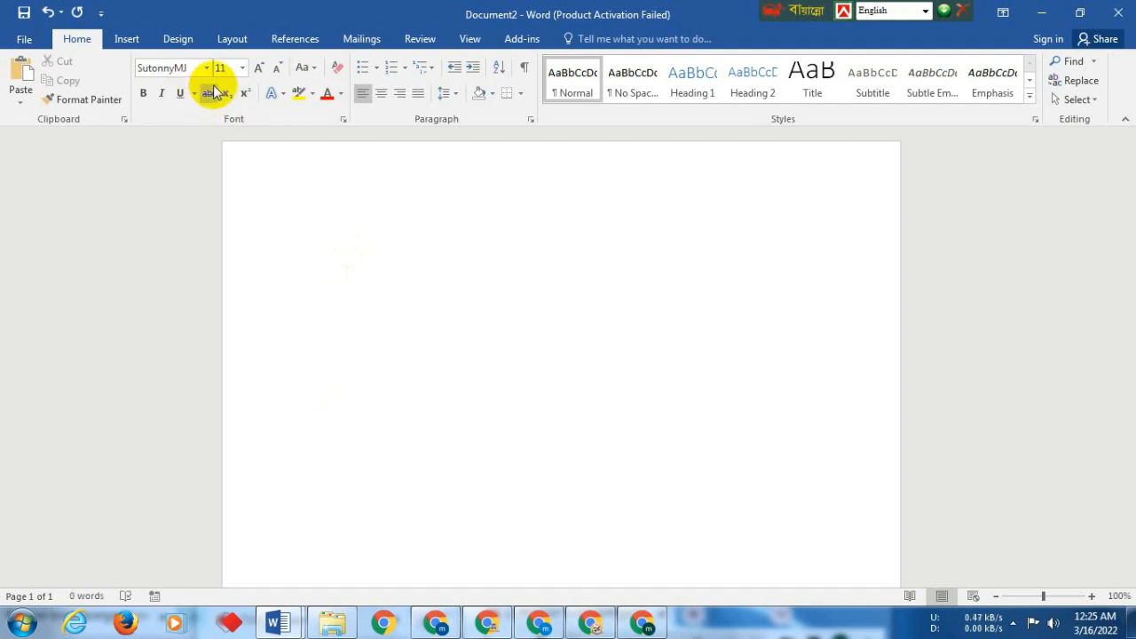
Change the blank document's font back to the Calibri body font.
{"action": "left_click", "coordinate": [206, 68]}
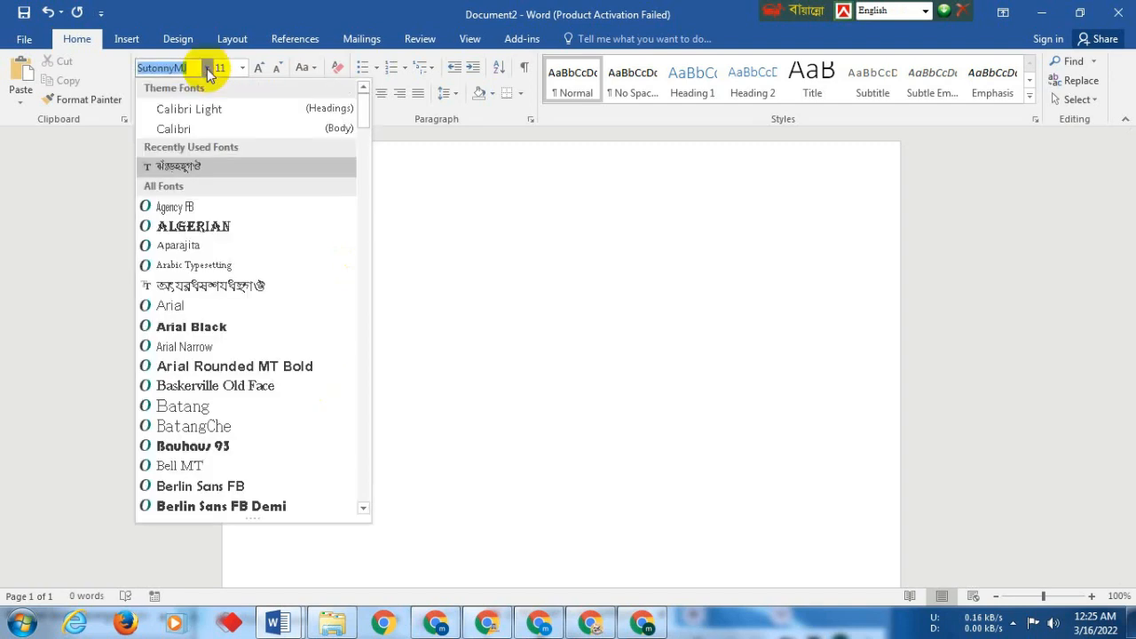
{"action": "left_click", "coordinate": [189, 133]}
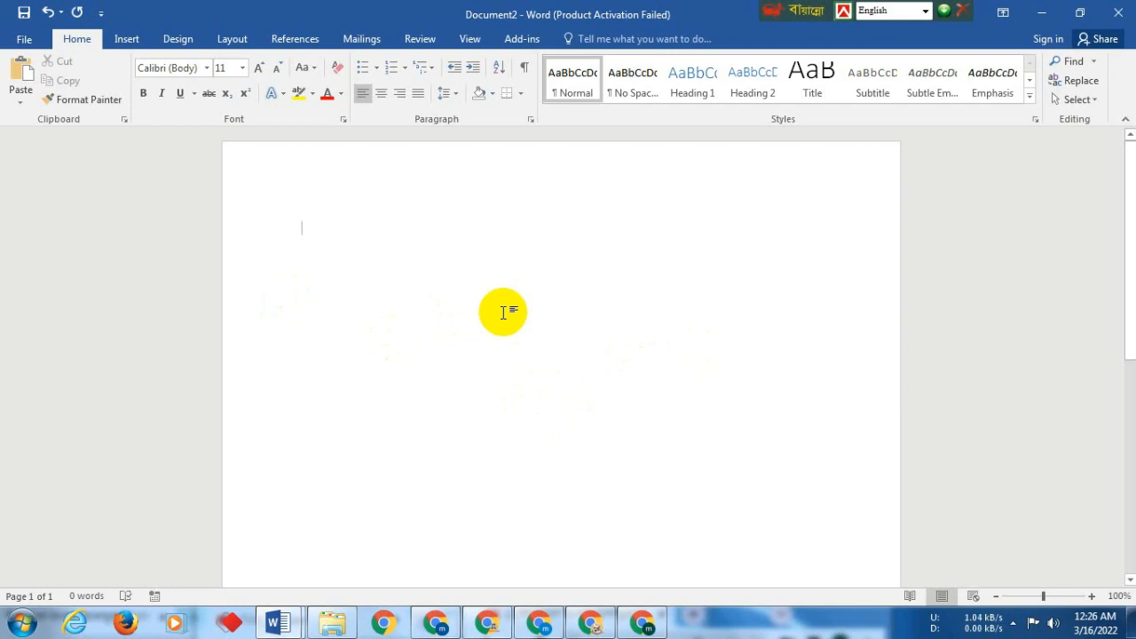
View the recent documents on the Open page and switch to the "A quick brown fox jumps over the lazy dog" document.
{"action": "key", "text": "ctrl+o"}
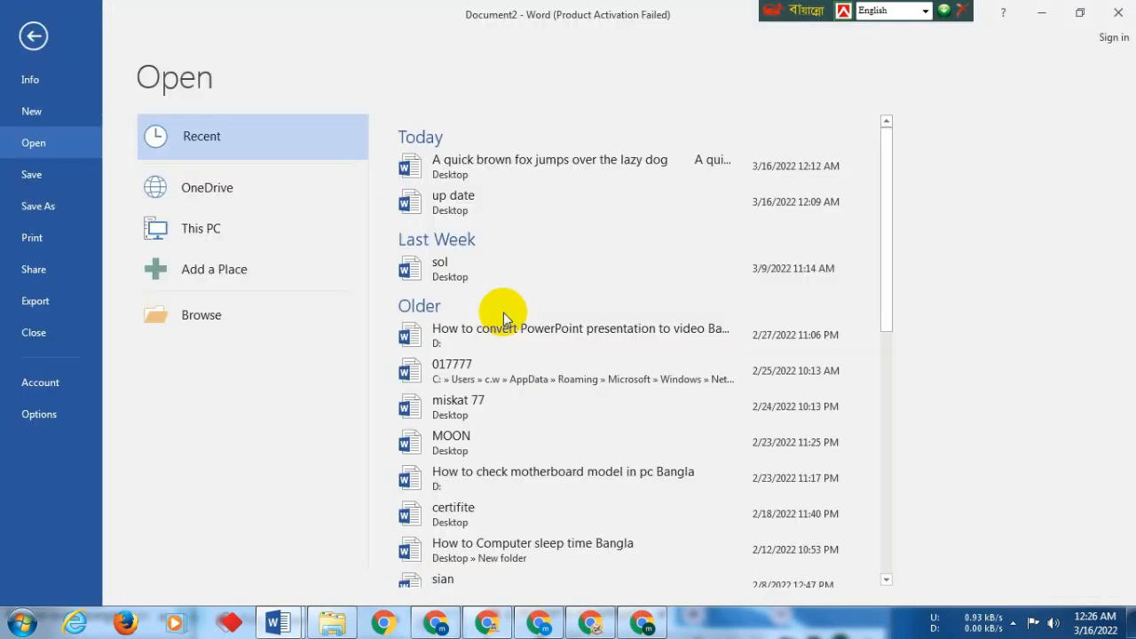
{"action": "left_click", "coordinate": [69, 105]}
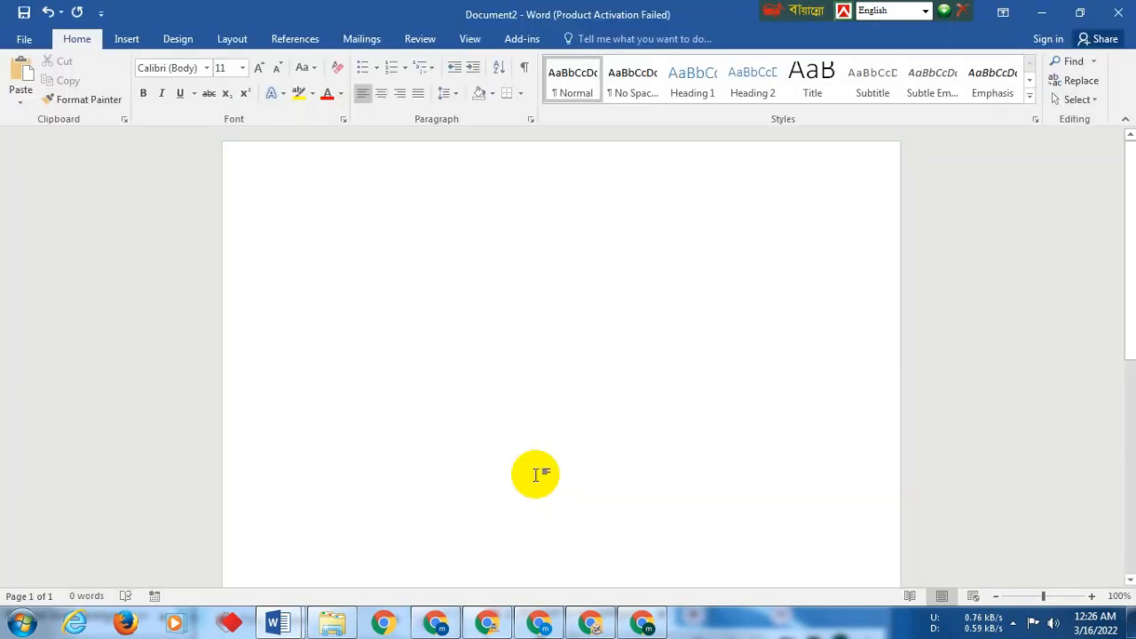
{"action": "left_click", "coordinate": [278, 622]}
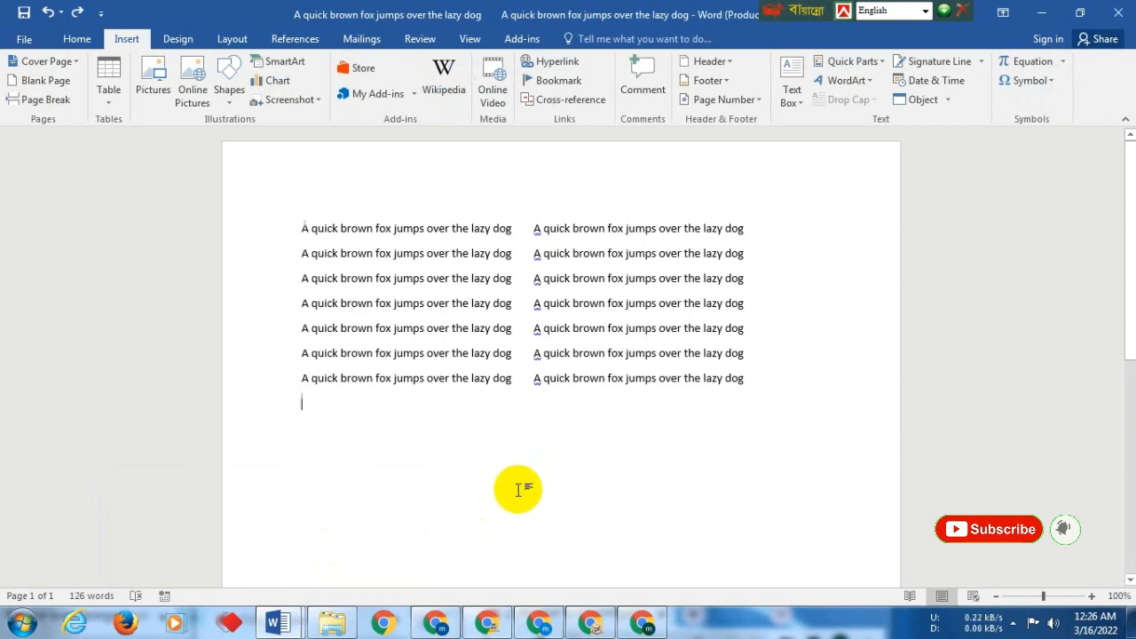
View the fox document's Info page and print preview, and return to its text.
{"action": "left_click", "coordinate": [24, 39]}
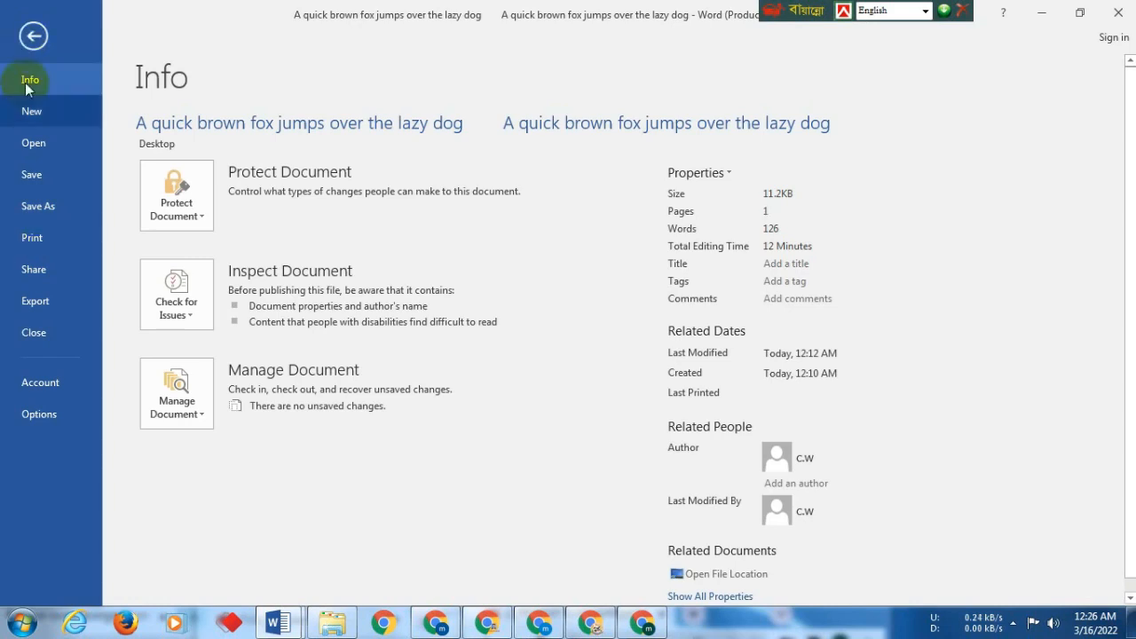
{"action": "left_click", "coordinate": [34, 36]}
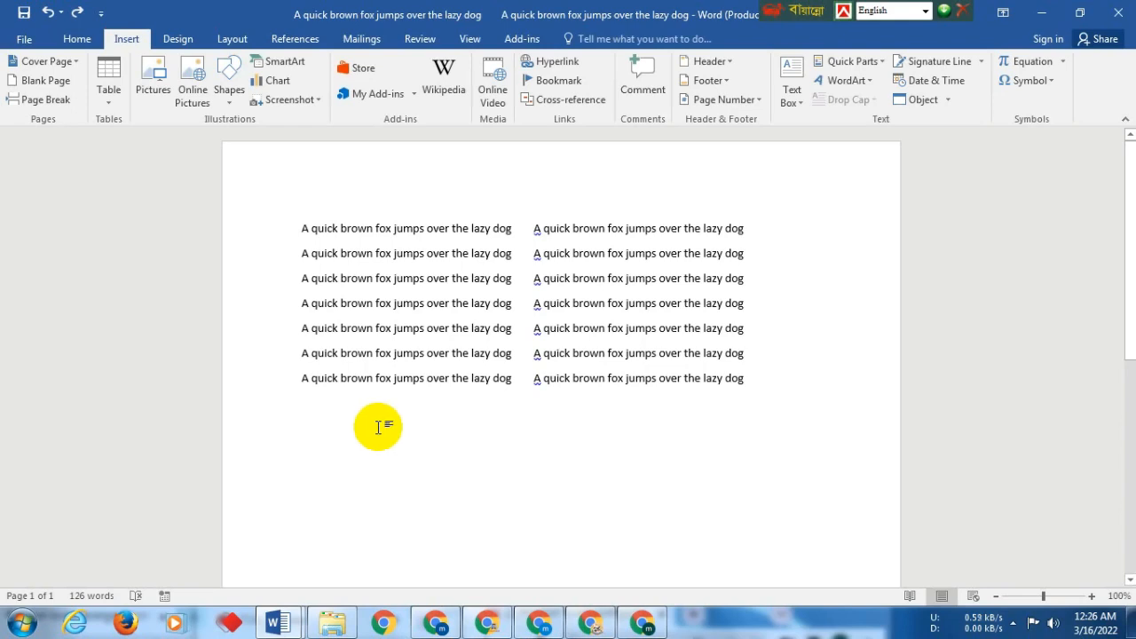
{"action": "key", "text": "ctrl+p"}
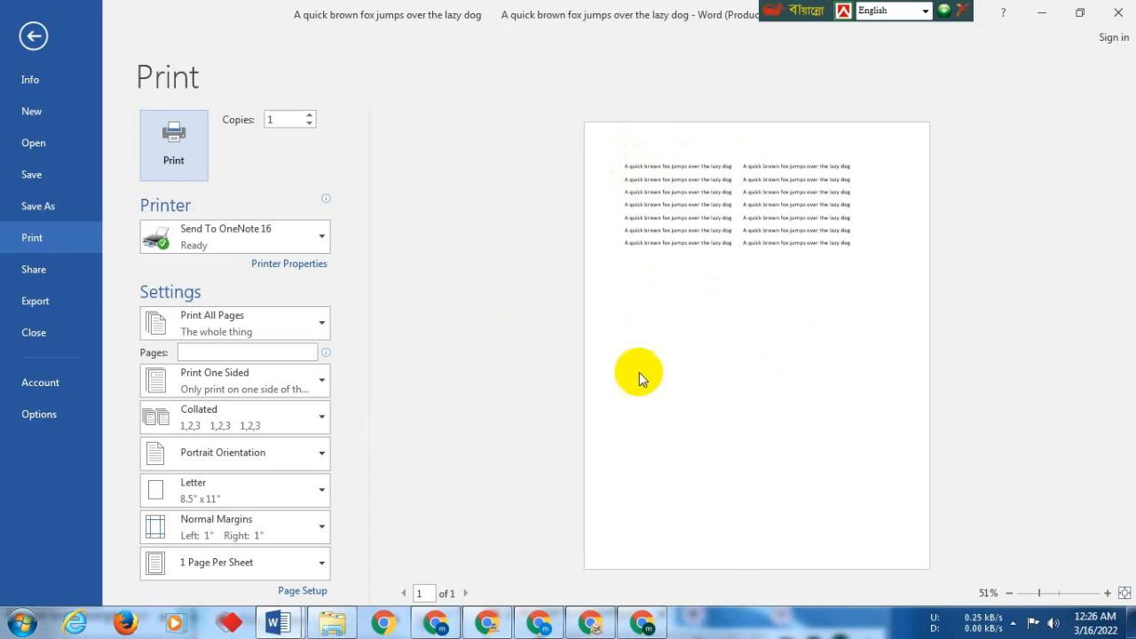
{"action": "key", "text": "Escape"}
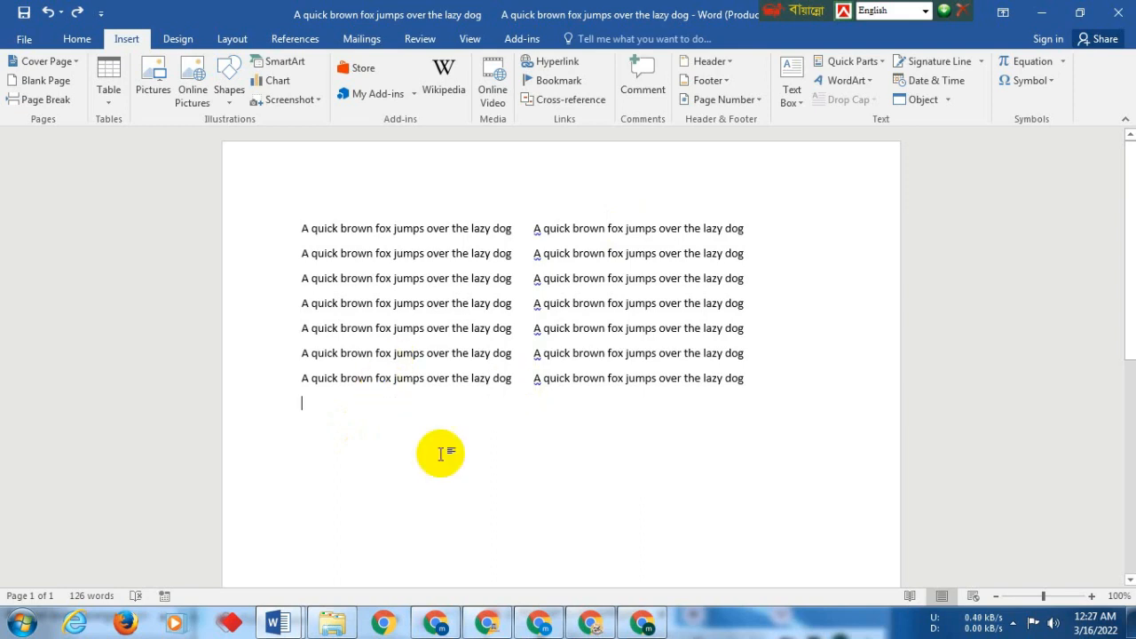
Search the document for "fox", close the search, and reopen it for the same word.
{"action": "key", "text": "ctrl+f"}
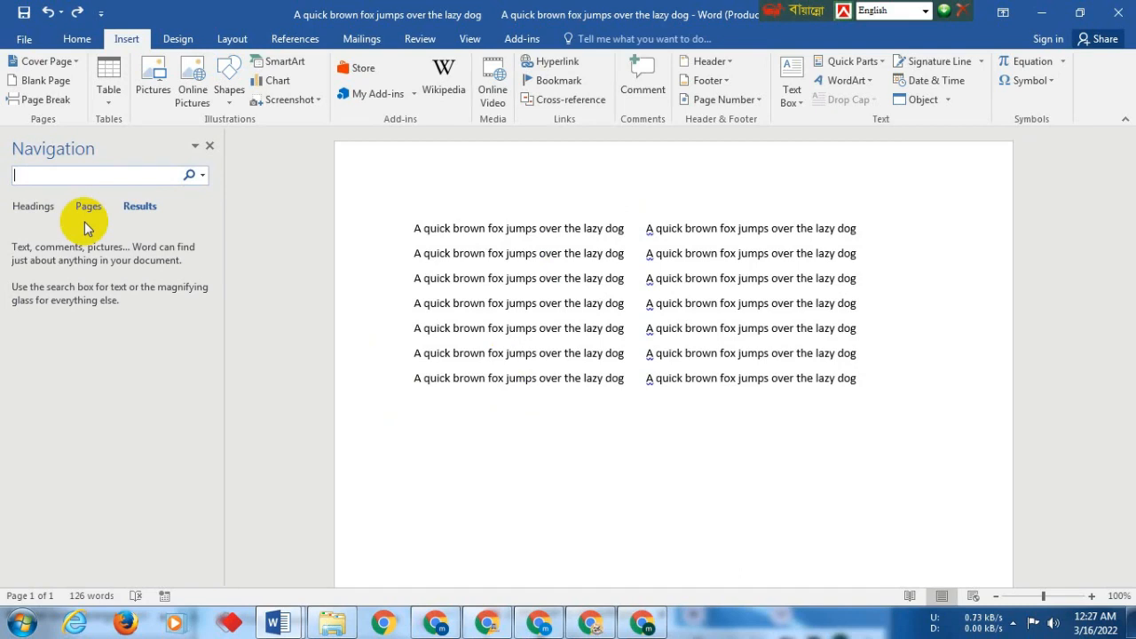
{"action": "type", "text": "fox"}
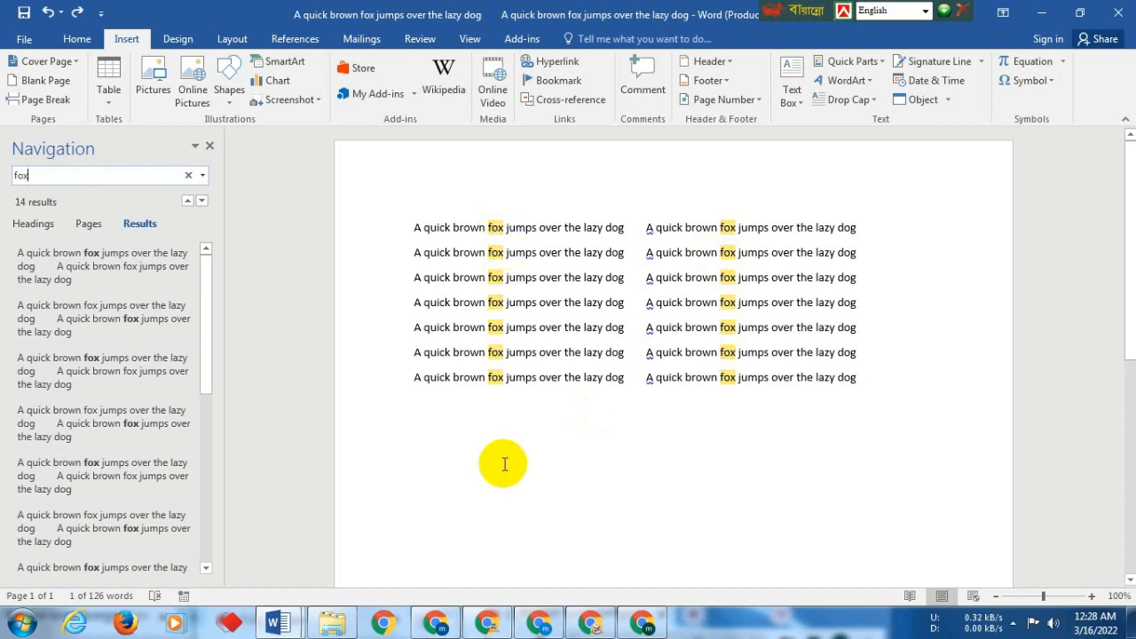
{"action": "left_click", "coordinate": [211, 146]}
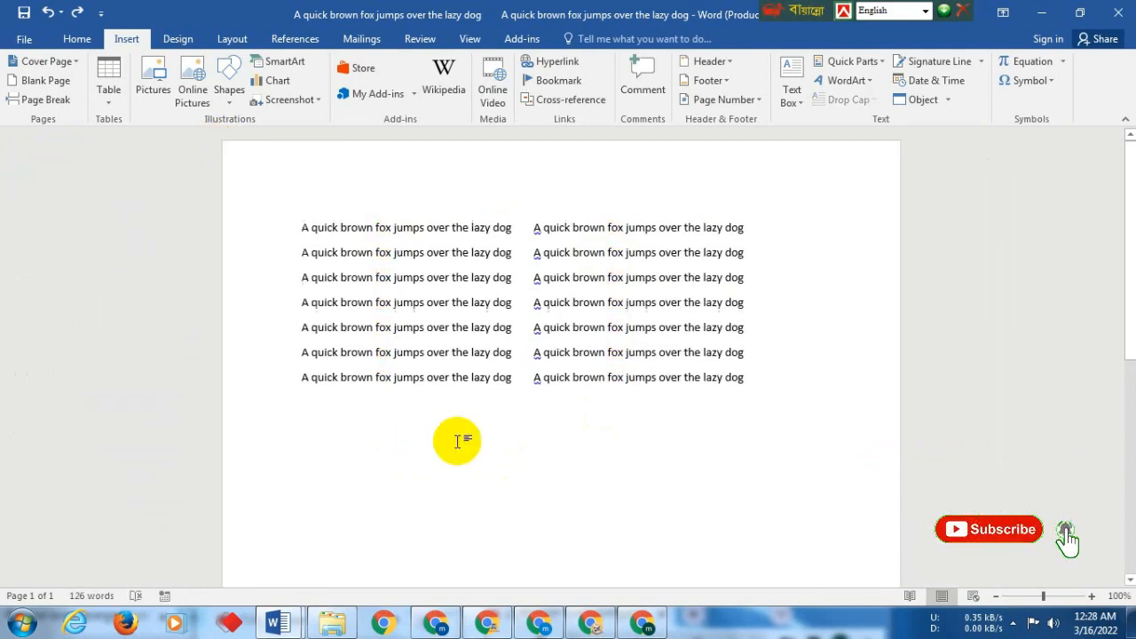
{"action": "key", "text": "ctrl+f"}
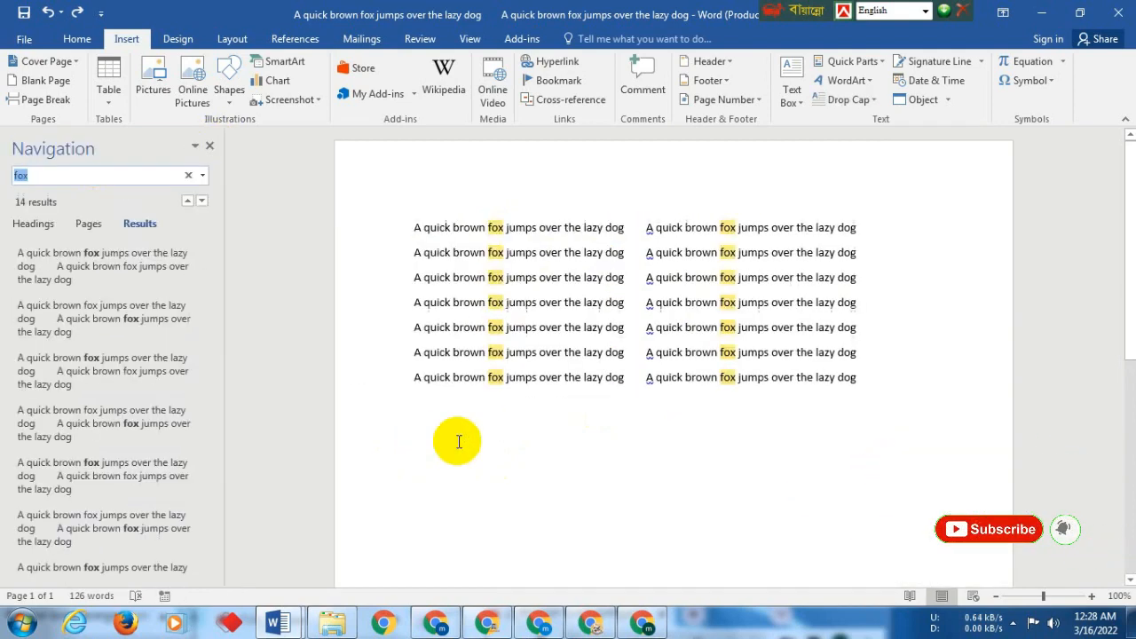
{"action": "left_click", "coordinate": [60, 179]}
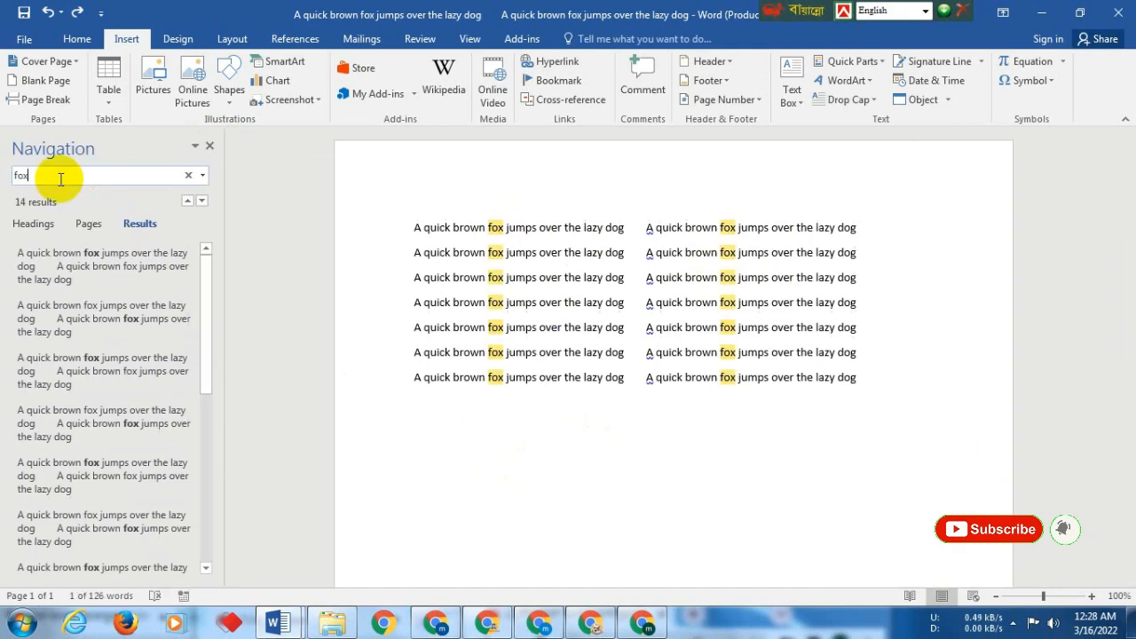
Search the document for "a" instead of "fox", and close the search.
{"action": "key", "text": "BackSpace"}
{"action": "key", "text": "BackSpace"}
{"action": "key", "text": "BackSpace"}
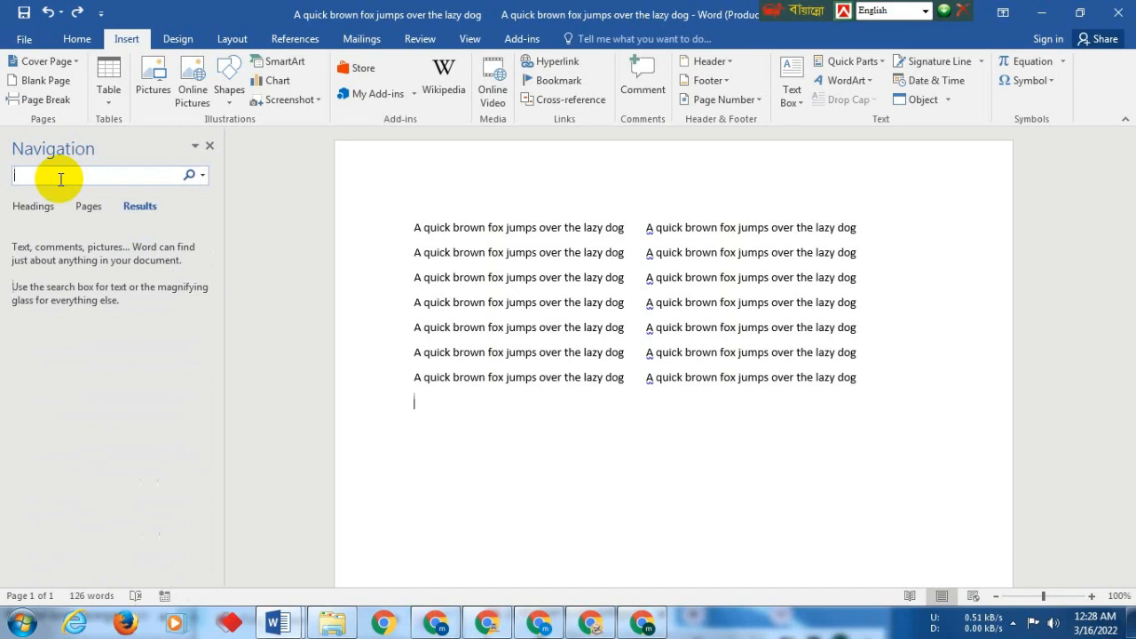
{"action": "type", "text": "a"}
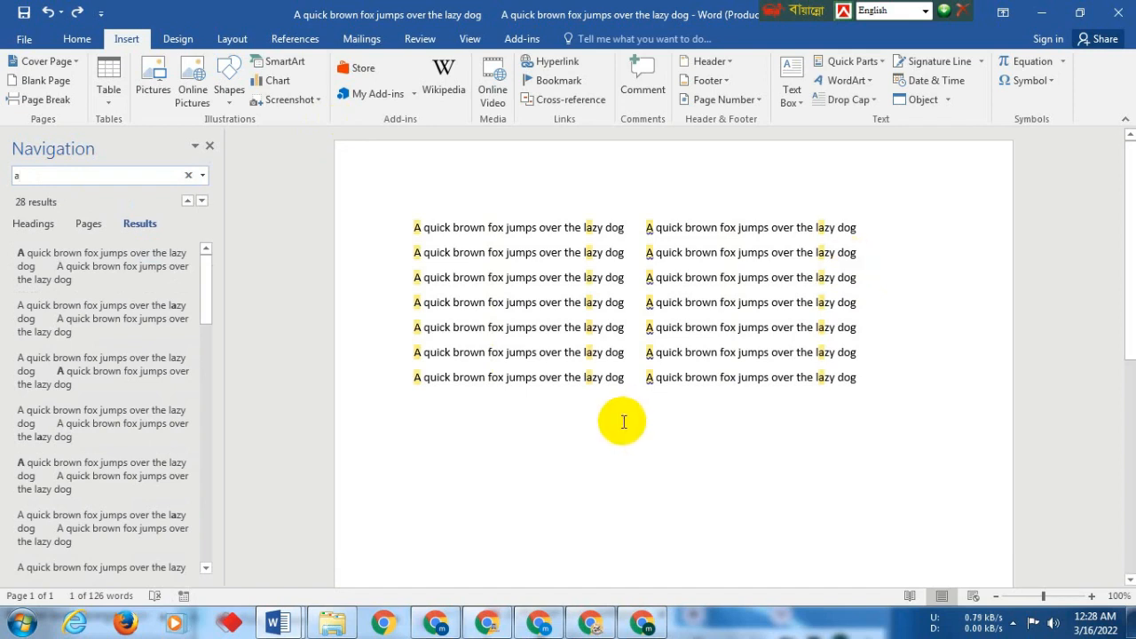
{"action": "left_click", "coordinate": [211, 147]}
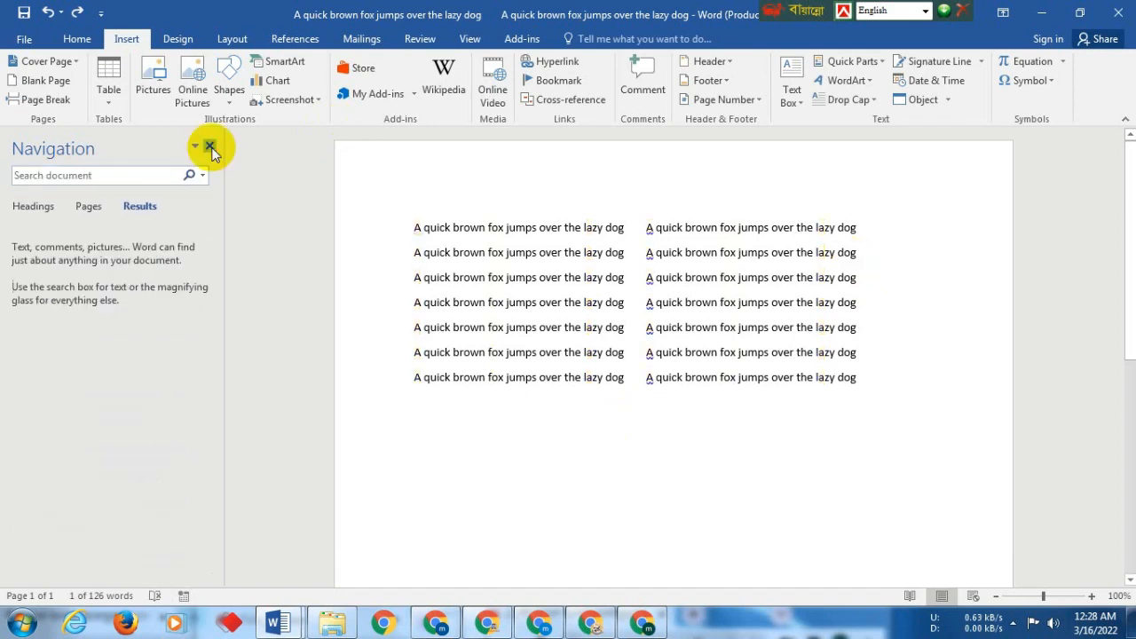
{"action": "left_click", "coordinate": [210, 146]}
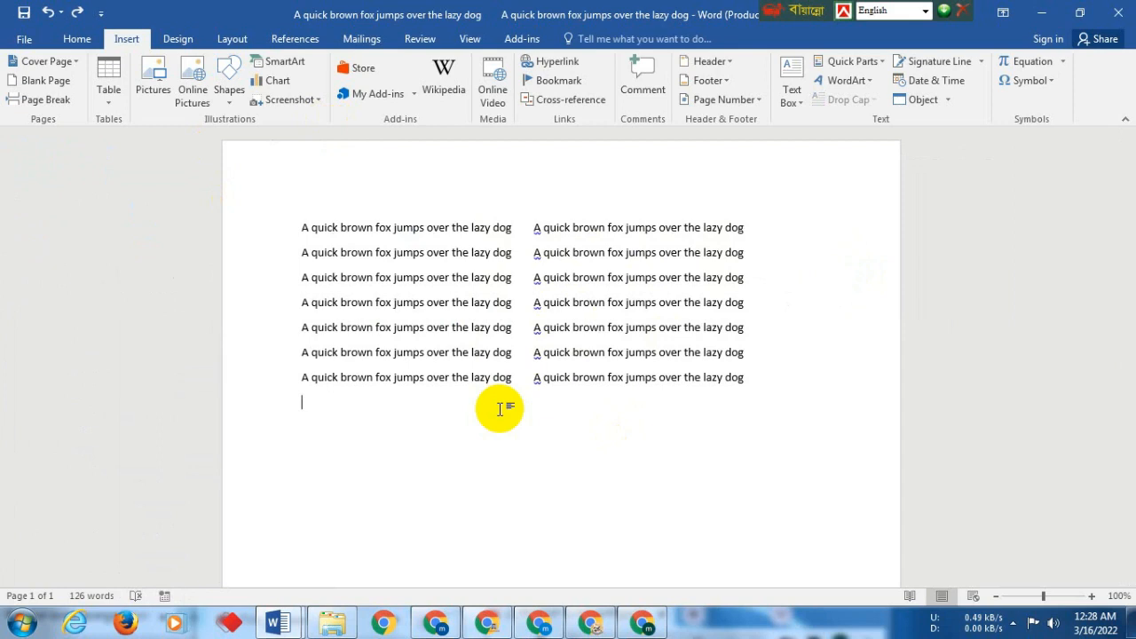
Replace every "fox" in the document with "dog" and close Find and Replace.
{"action": "key", "text": "ctrl+h"}
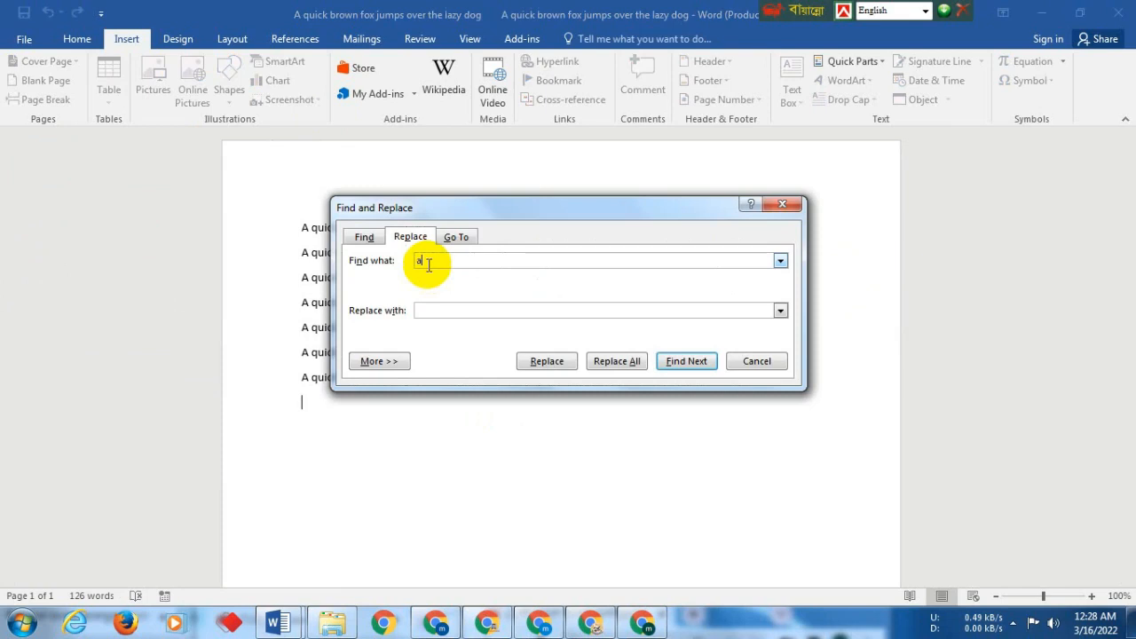
{"action": "key", "text": "BackSpace"}
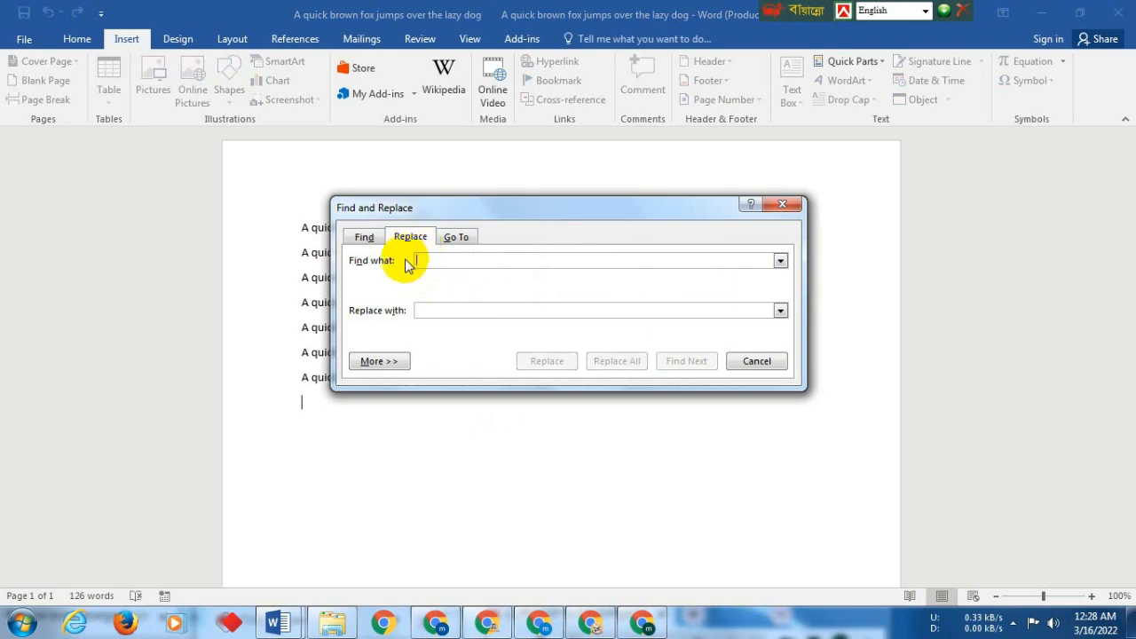
{"action": "left_click_drag", "start_coordinate": [500, 215], "coordinate": [442, 291]}
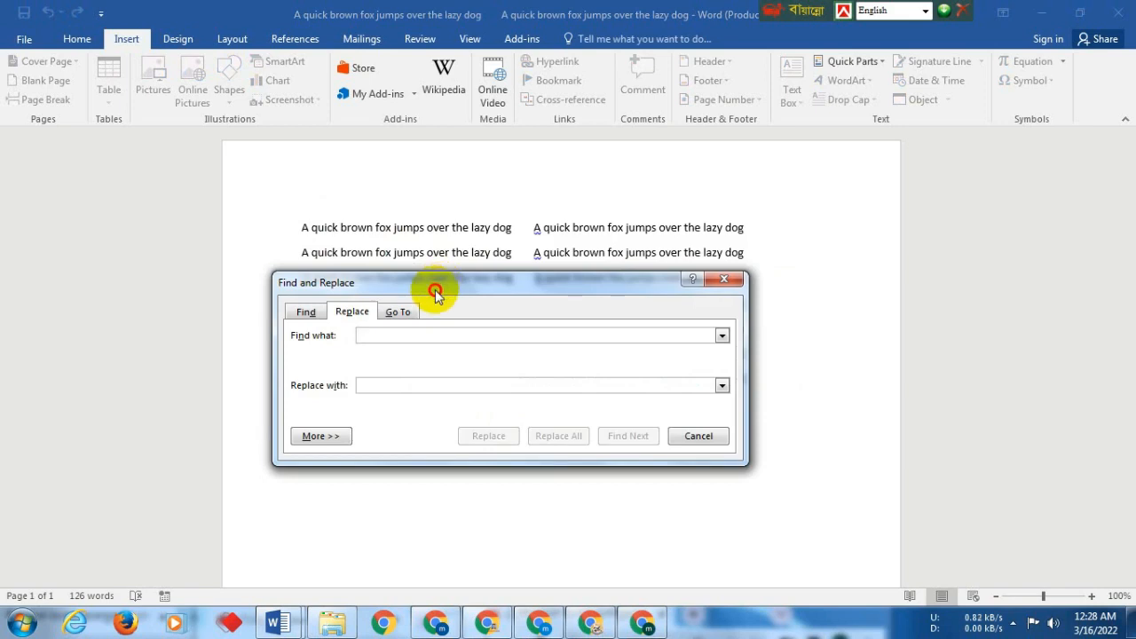
{"action": "left_click_drag", "start_coordinate": [435, 293], "coordinate": [448, 276]}
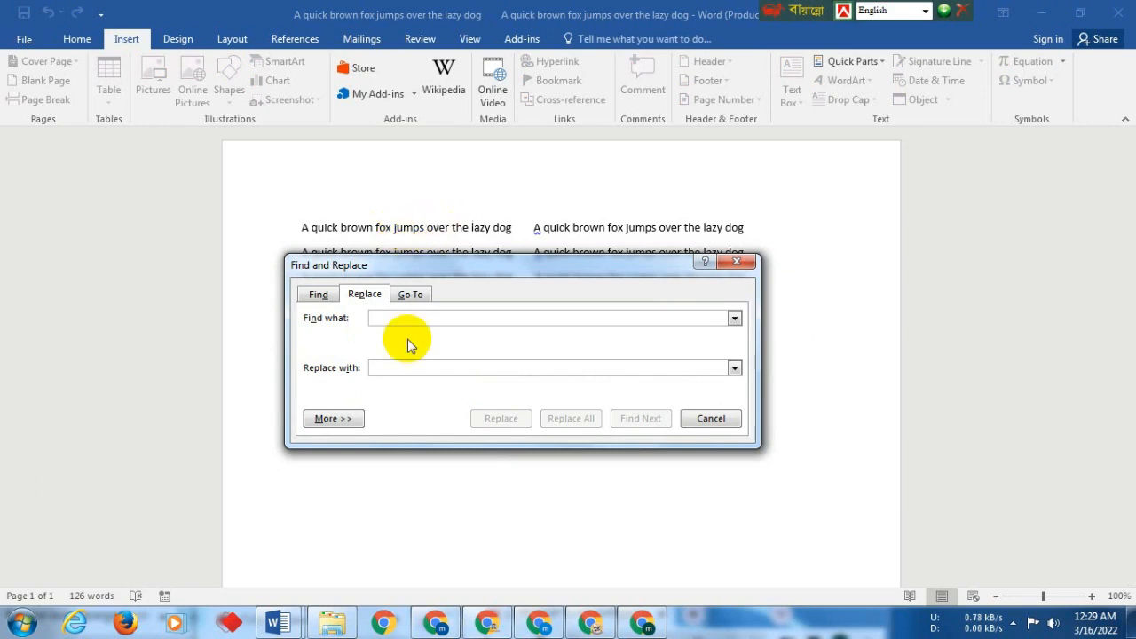
{"action": "type", "text": "fox"}
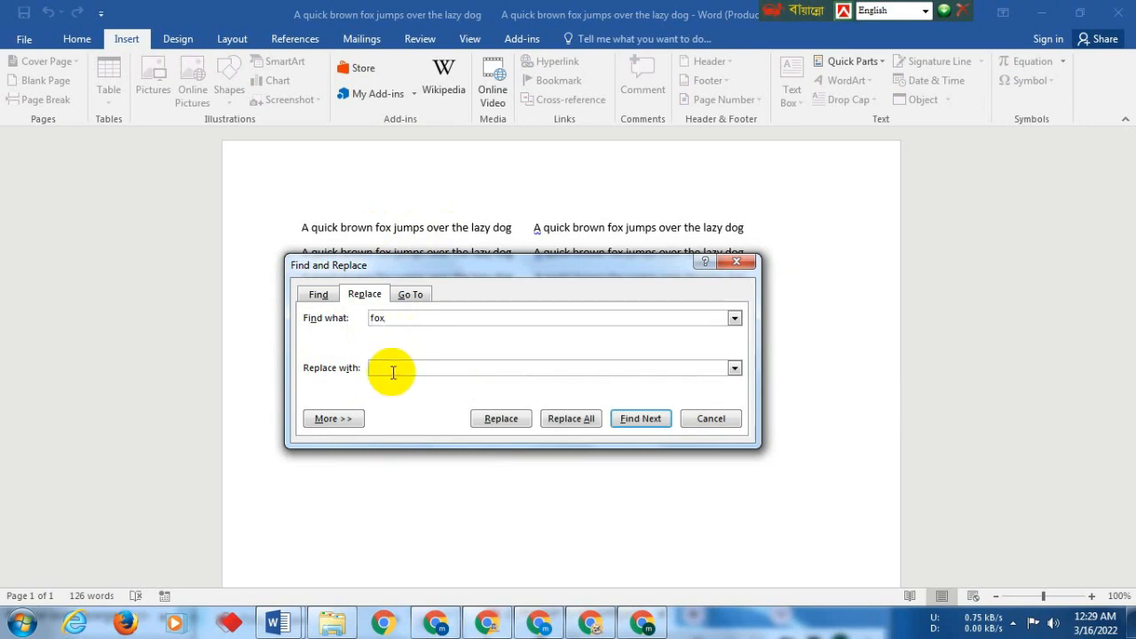
{"action": "left_click", "coordinate": [393, 372]}
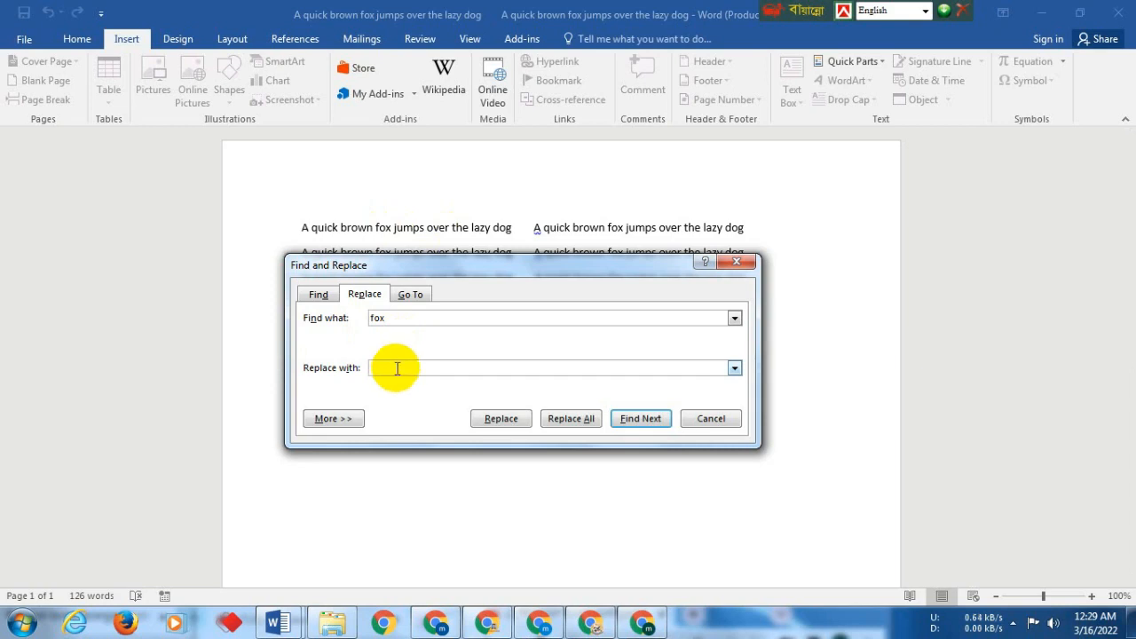
{"action": "type", "text": "dog"}
{"action": "left_click", "coordinate": [577, 423]}
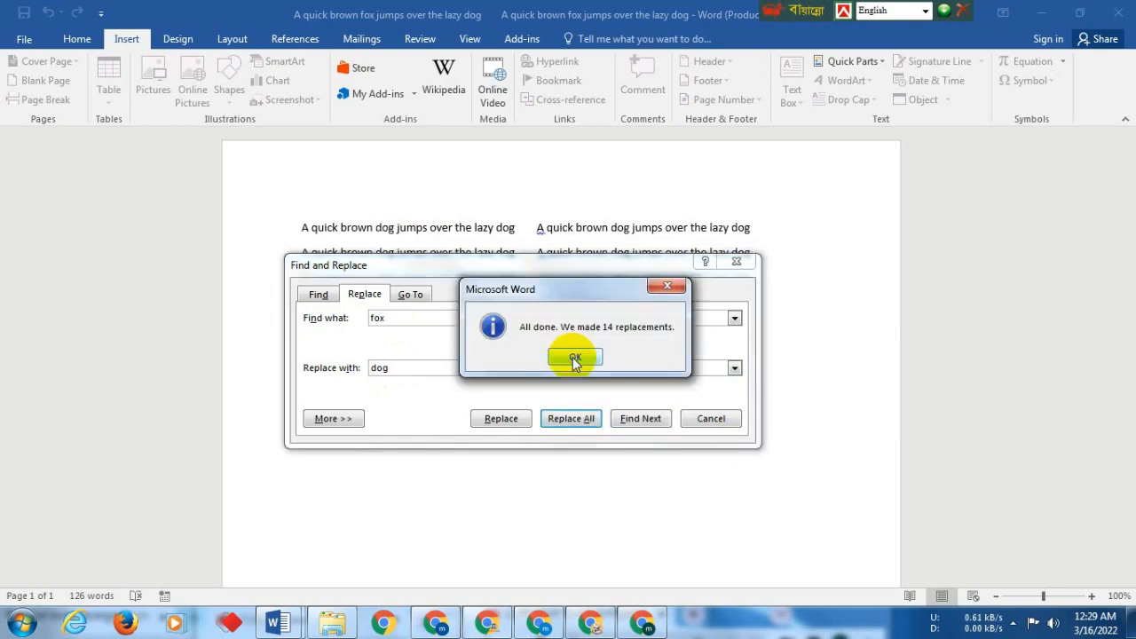
{"action": "left_click", "coordinate": [574, 359]}
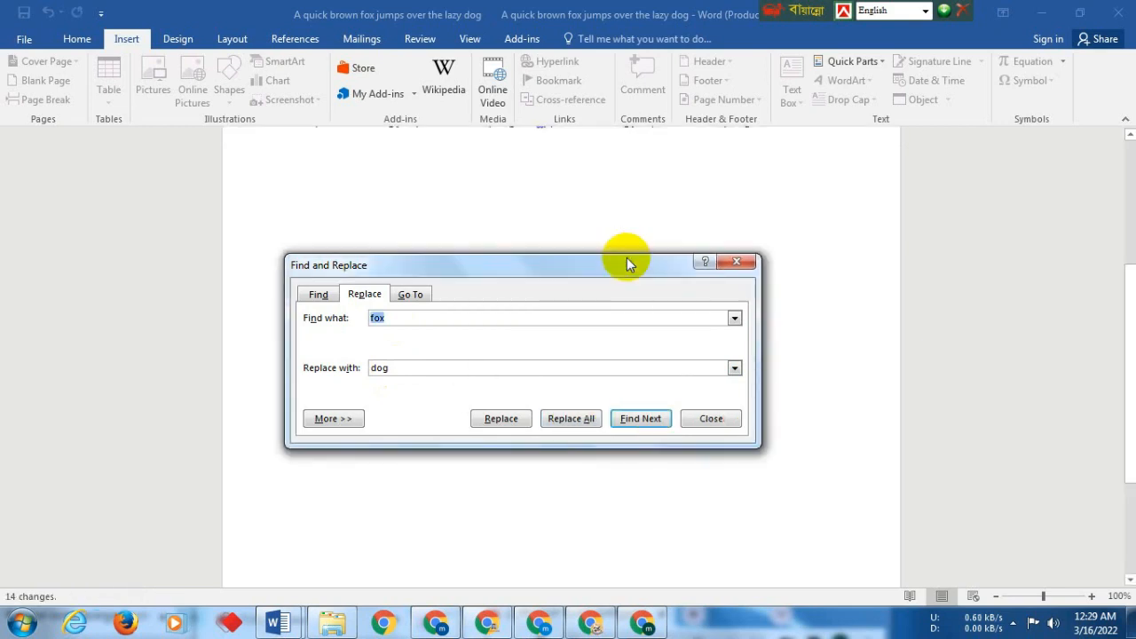
{"action": "key", "text": "Escape"}
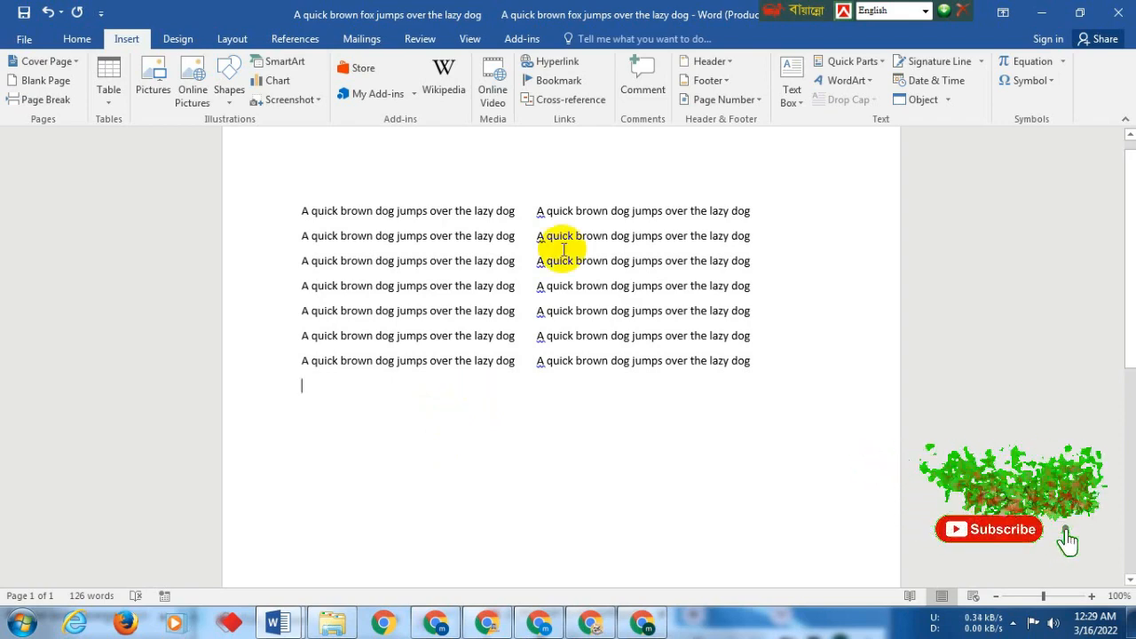
Copy the first line's text from the last word of its first sentence through the end of the line.
{"action": "left_click_drag", "start_coordinate": [503, 211], "coordinate": [772, 226]}
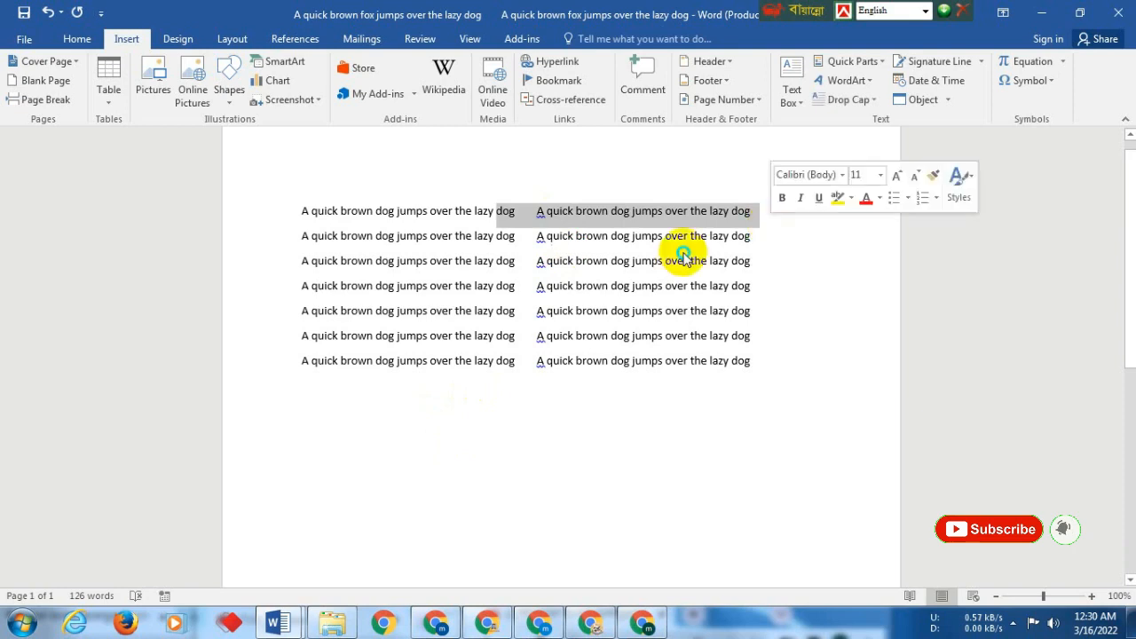
{"action": "right_click", "coordinate": [649, 217]}
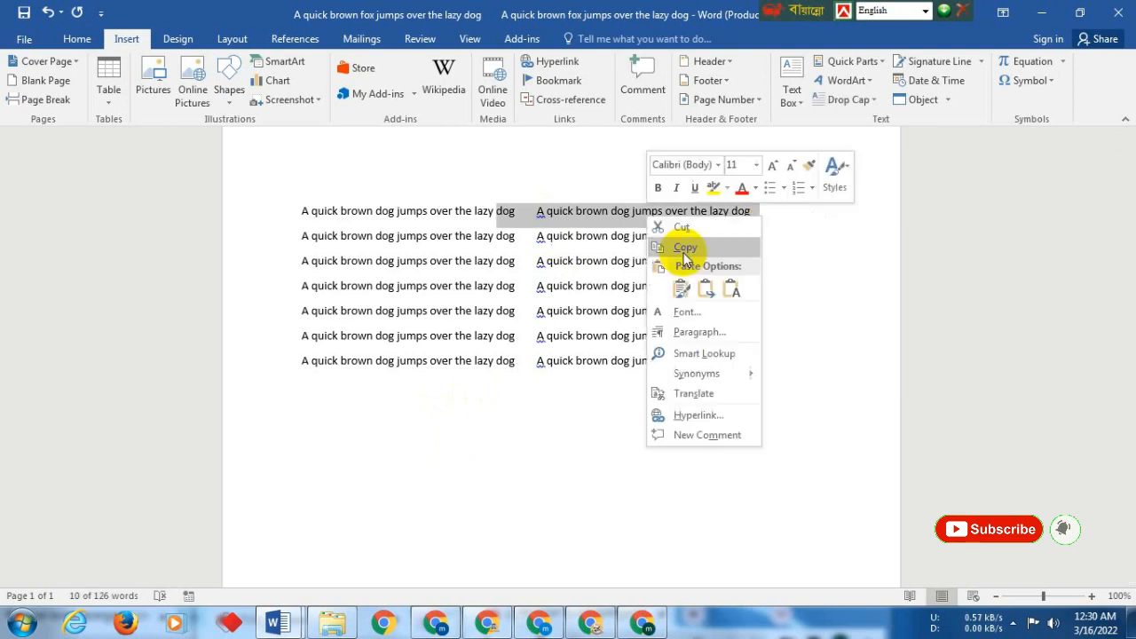
{"action": "left_click", "coordinate": [685, 249]}
{"action": "left_click", "coordinate": [754, 260]}
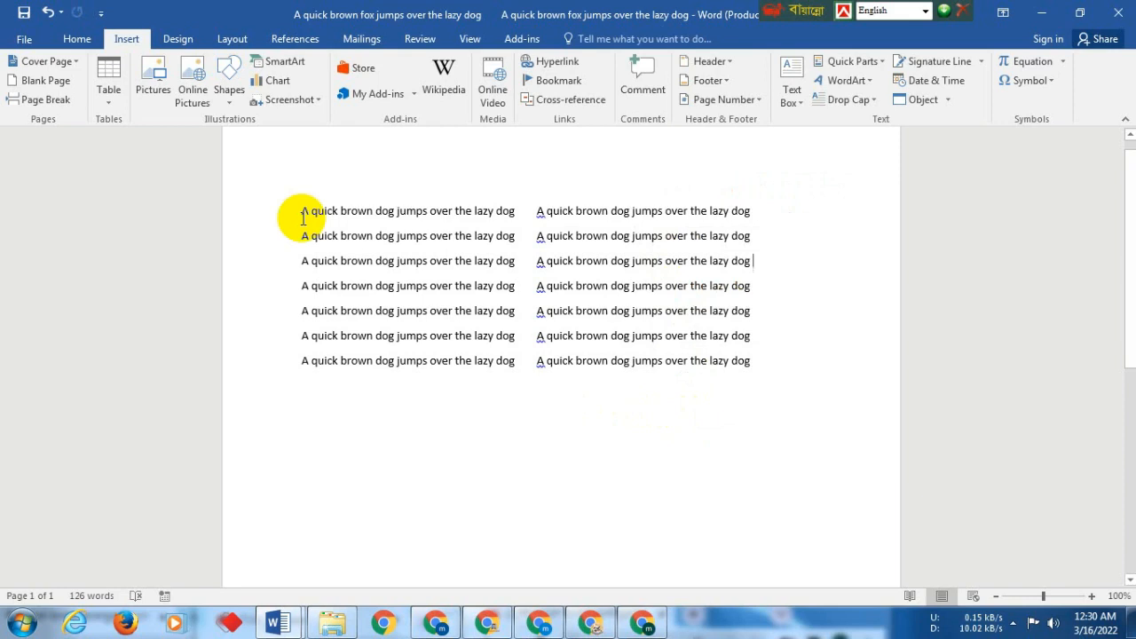
Copy the first sentence of the first line and paste it on the empty line below the text.
{"action": "left_click_drag", "start_coordinate": [303, 217], "coordinate": [509, 210]}
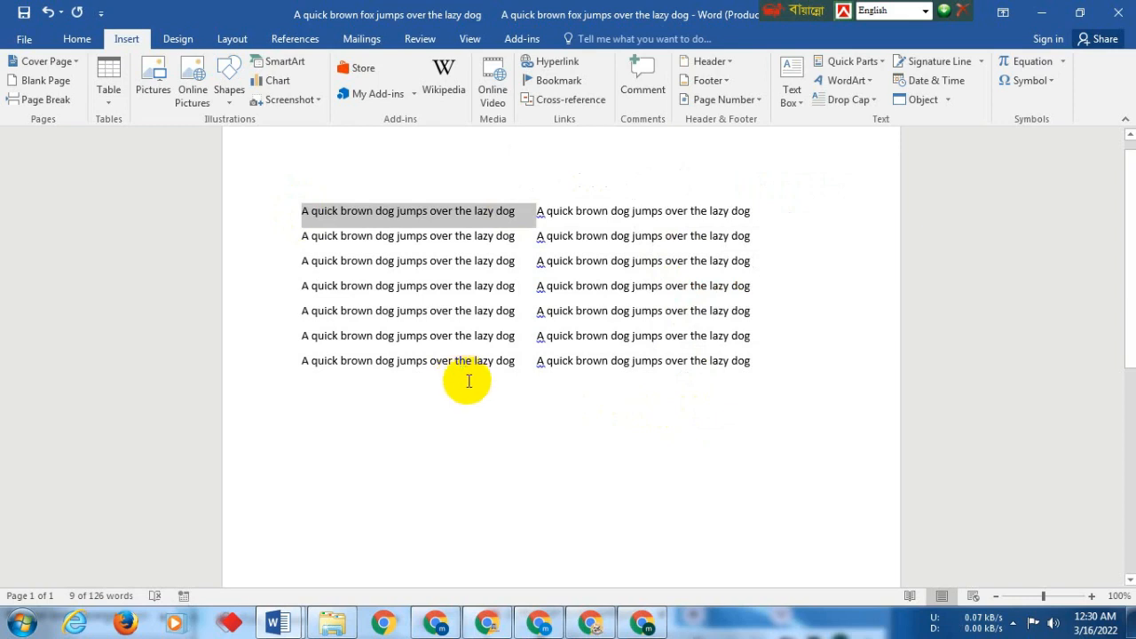
{"action": "left_click", "coordinate": [353, 446]}
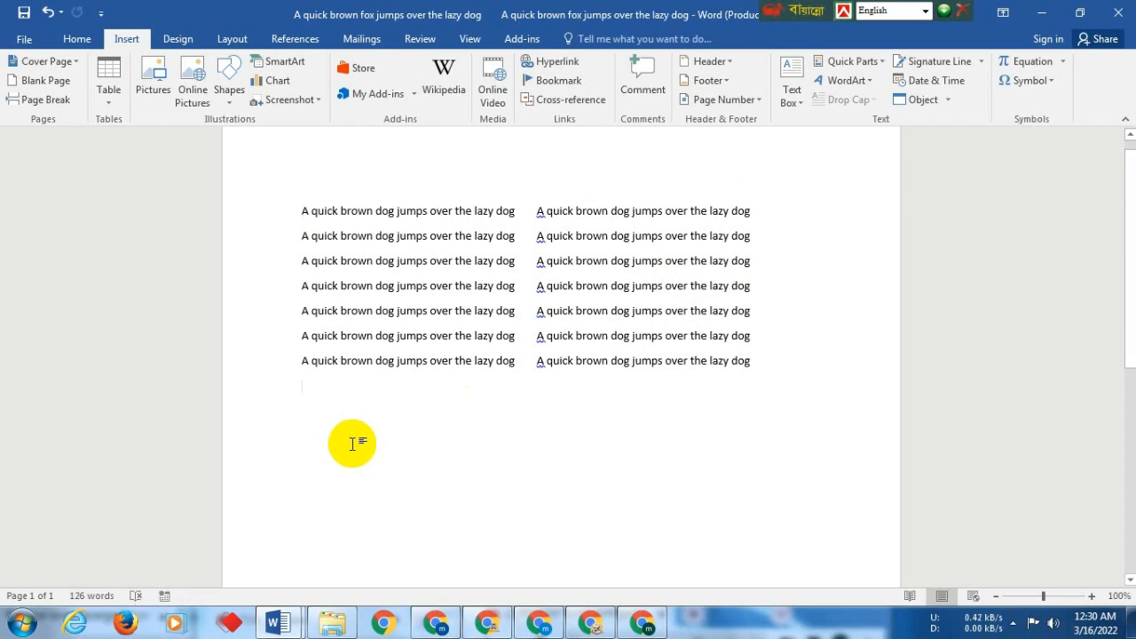
{"action": "key", "text": "ctrl+v"}
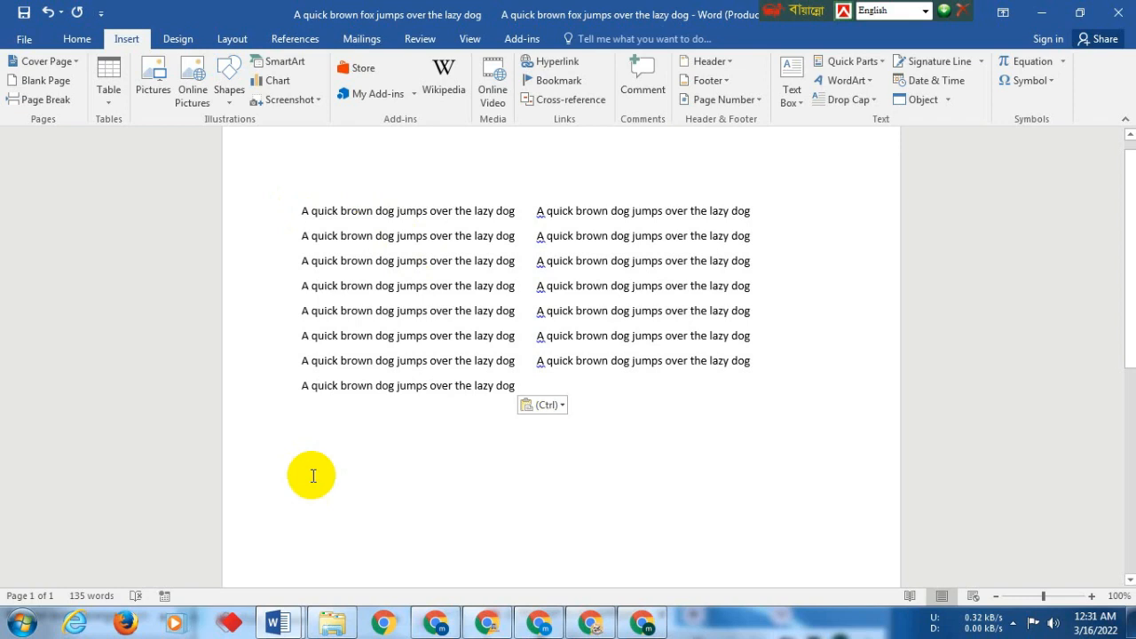
Move the cursor to the end of the document and select all of its text.
{"action": "left_click", "coordinate": [331, 208]}
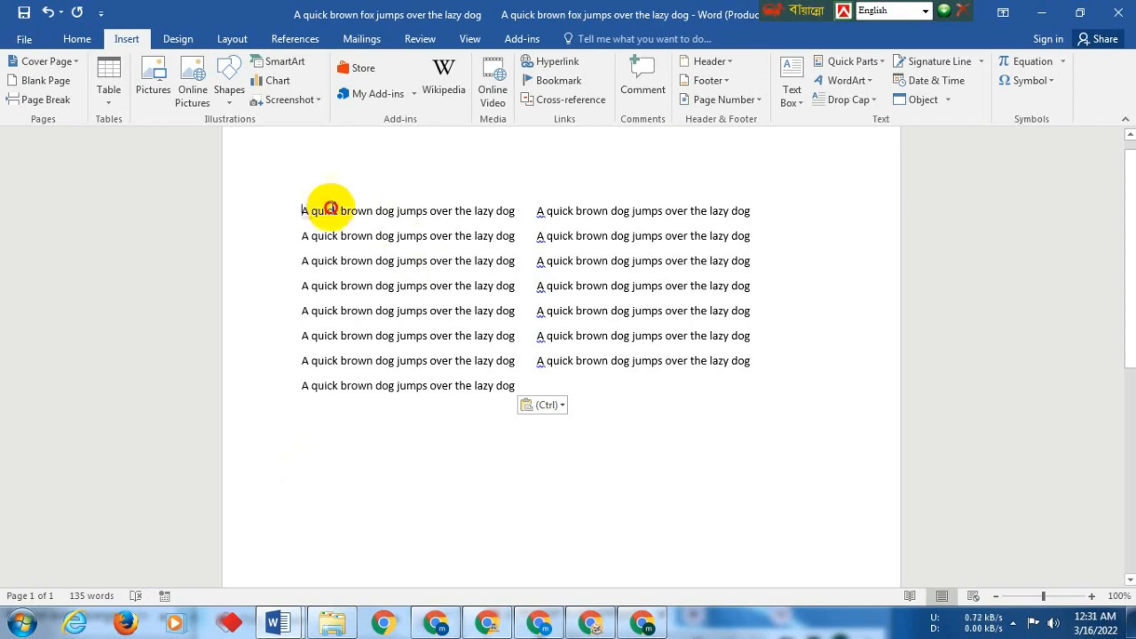
{"action": "key", "text": "ctrl+End"}
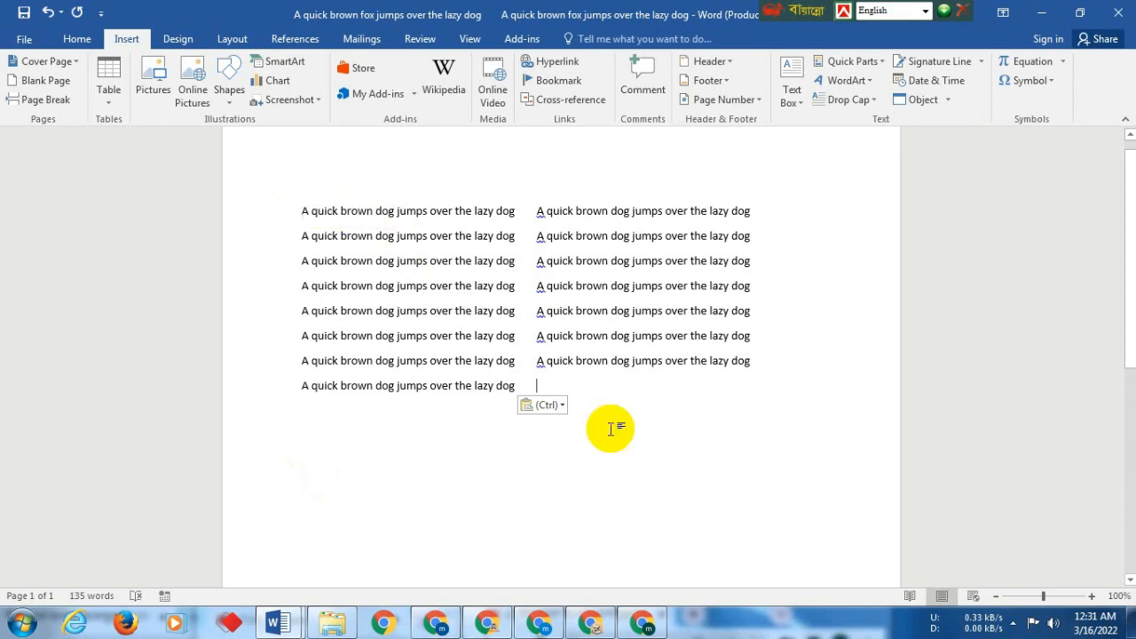
{"action": "key", "text": "ctrl+a"}
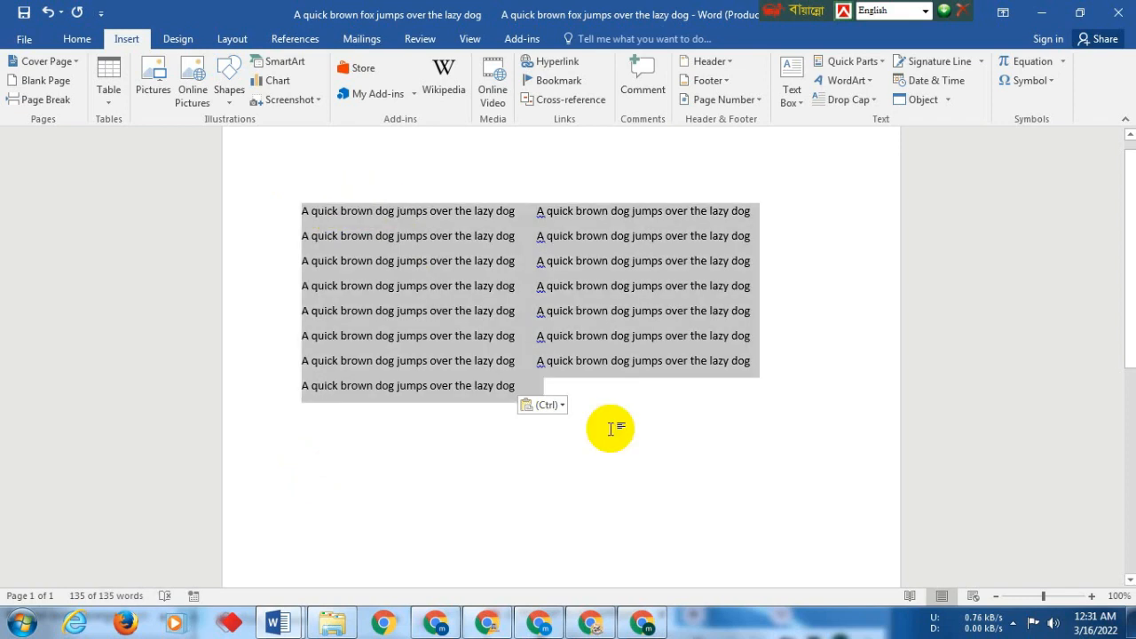